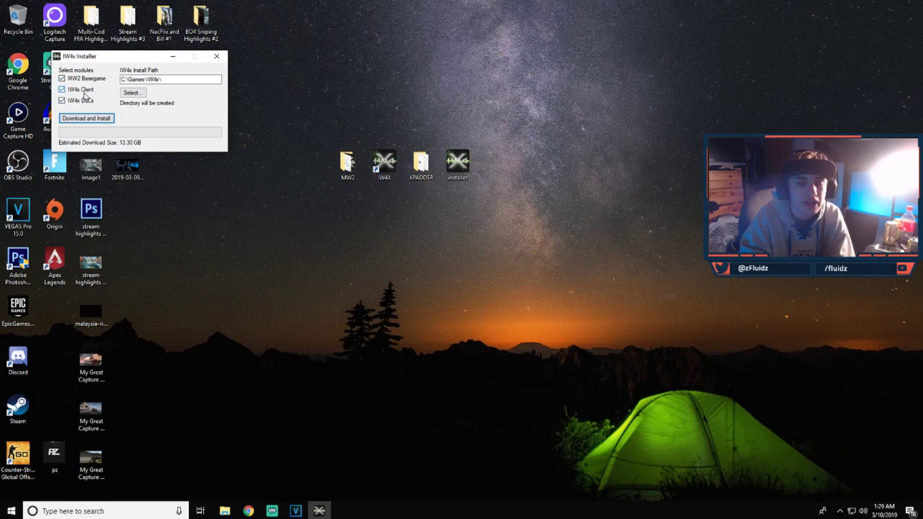
View the folder chooser for the IW4x install path, dismiss it without choosing a folder, and close the installer.
click(131, 92)
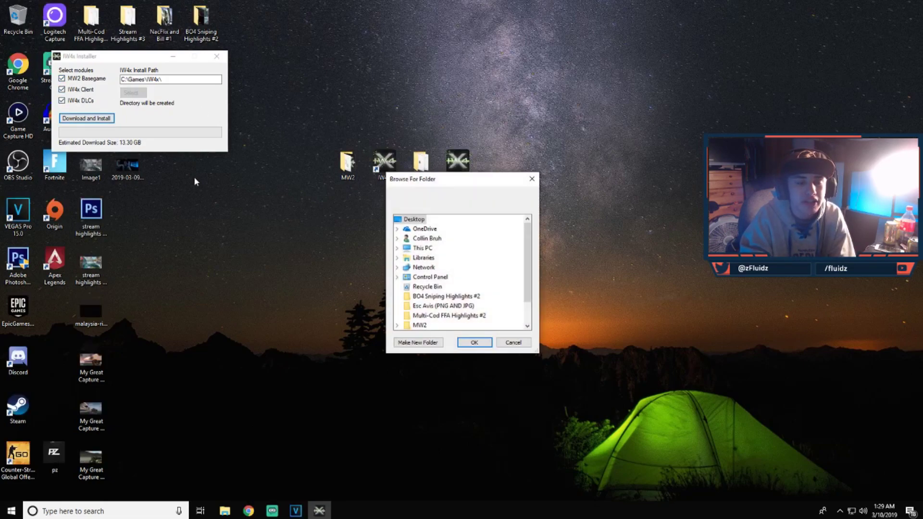
scroll(469, 308, up, 1)
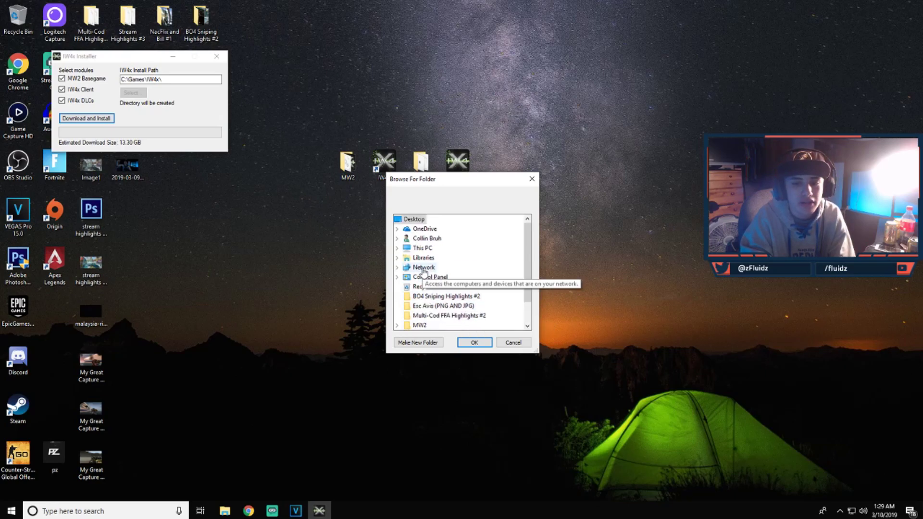
click(532, 179)
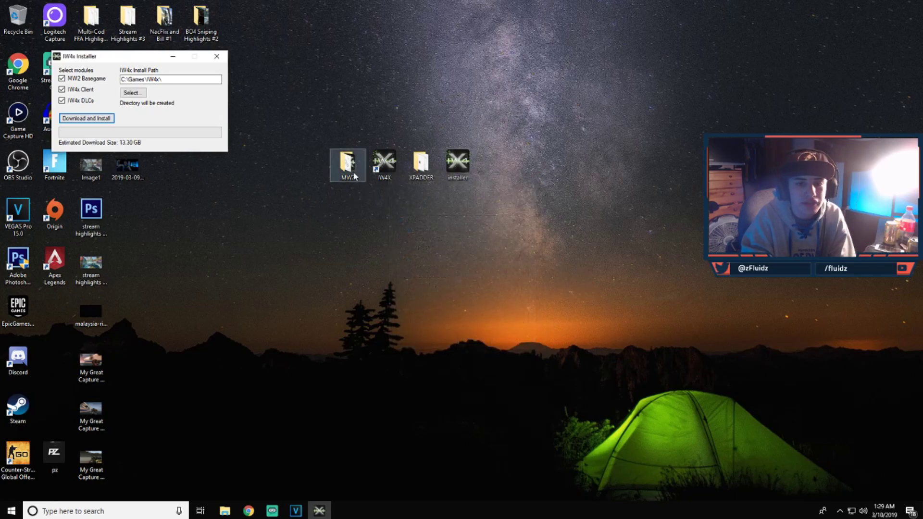
drag(347, 163, 348, 142)
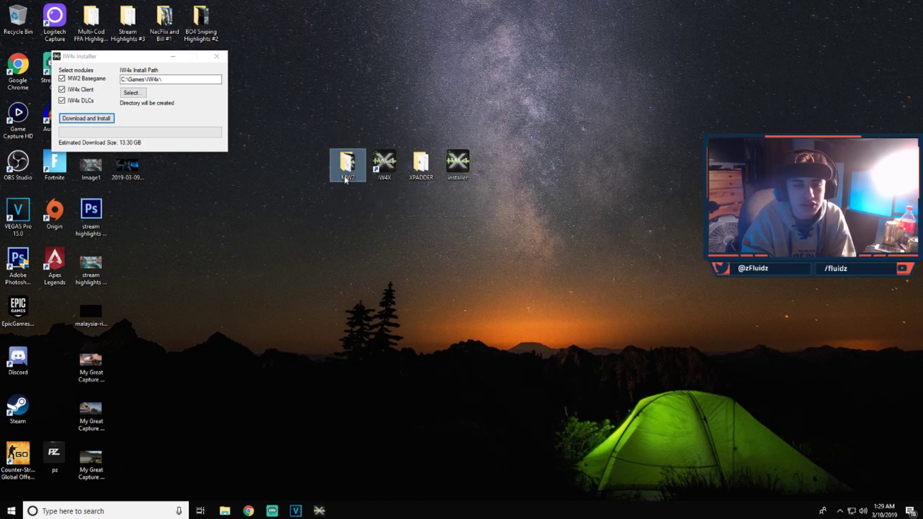
click(84, 120)
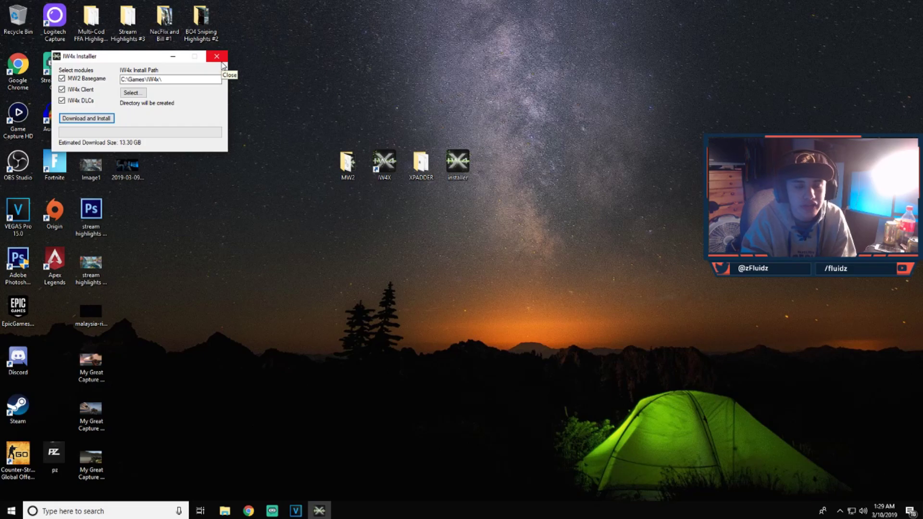
click(217, 57)
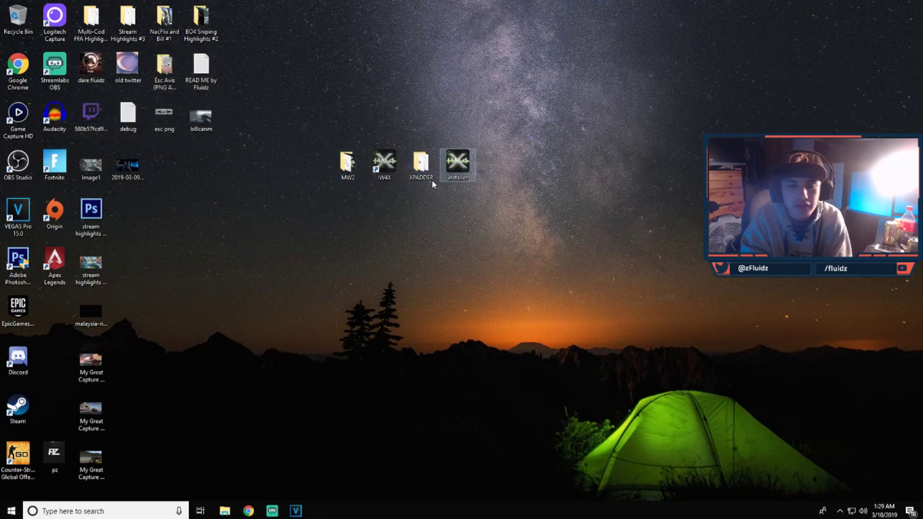
Open the MW2 folder on the desktop to examine the installed game files, and close it.
drag(495, 187, 361, 165)
double_click(361, 165)
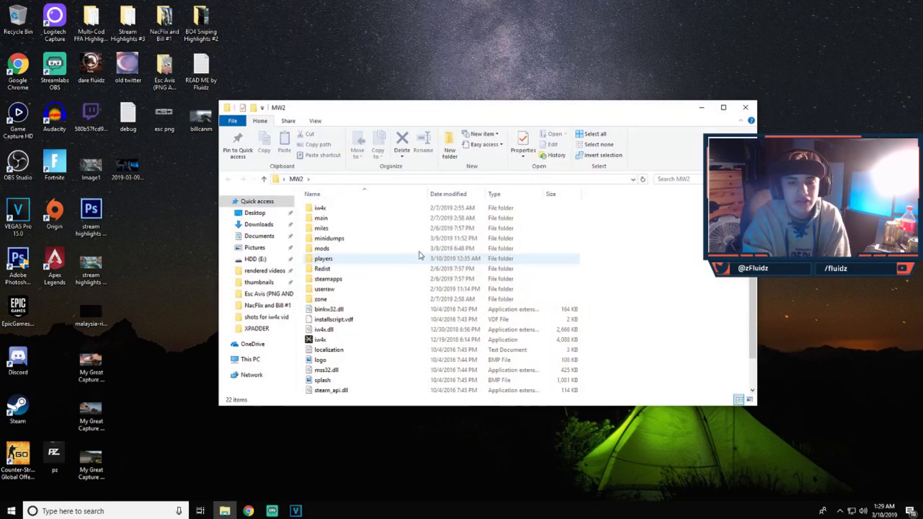
scroll(421, 252, up, 1)
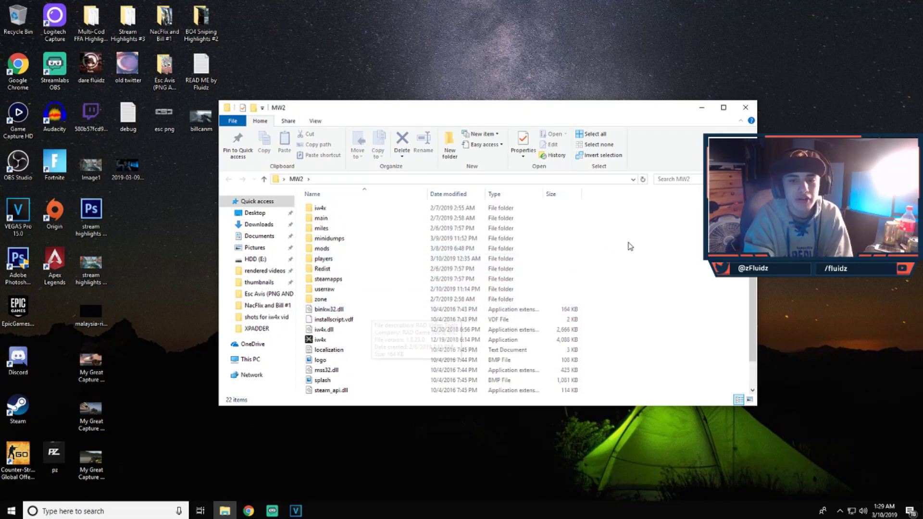
click(745, 107)
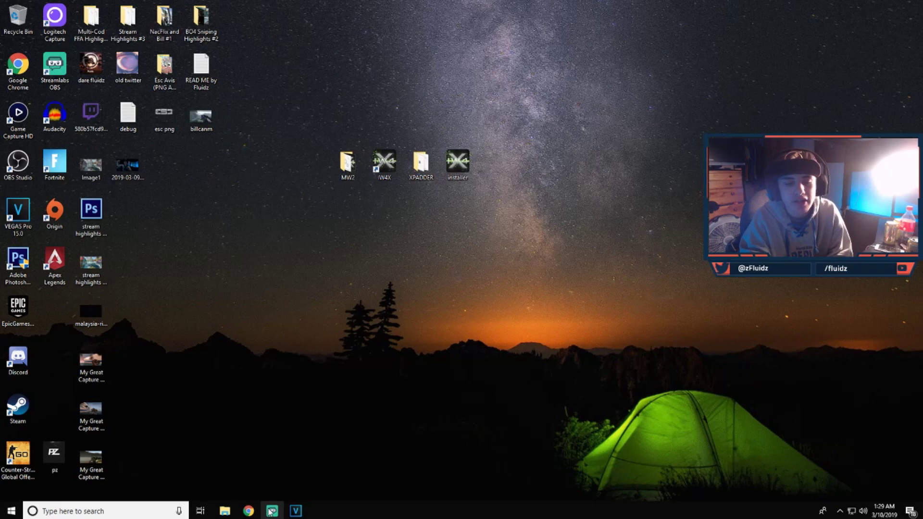
Switch to Chrome and search the web for "directx download" in the new tab.
click(249, 511)
click(246, 8)
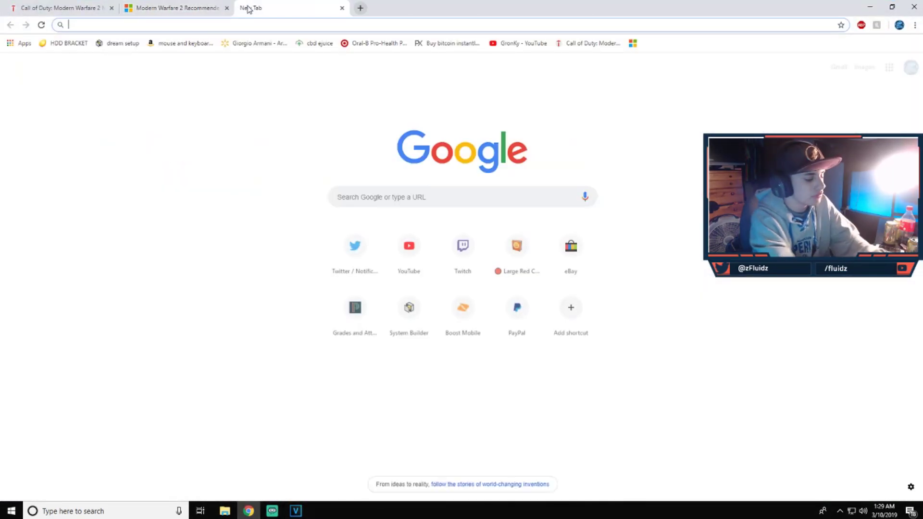
text(direct)
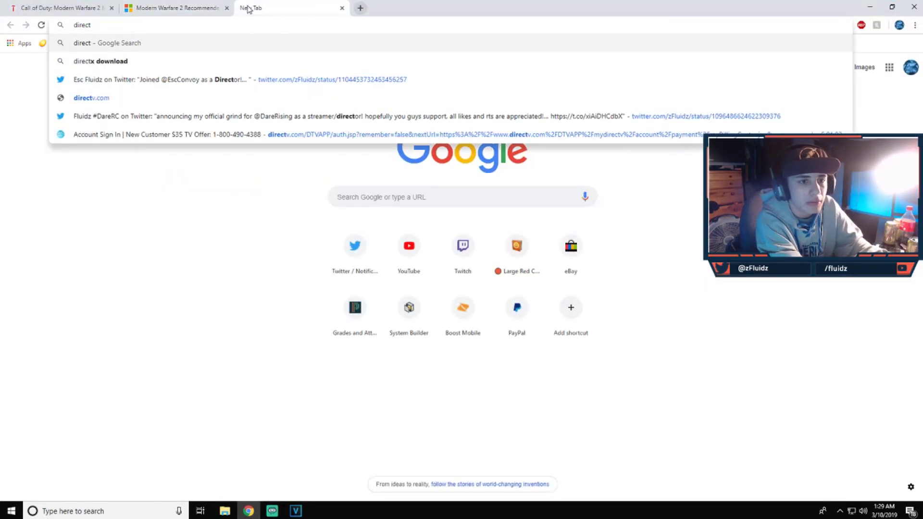
text(x)
key(Down)
key(Down)
key(Down)
key(Return)
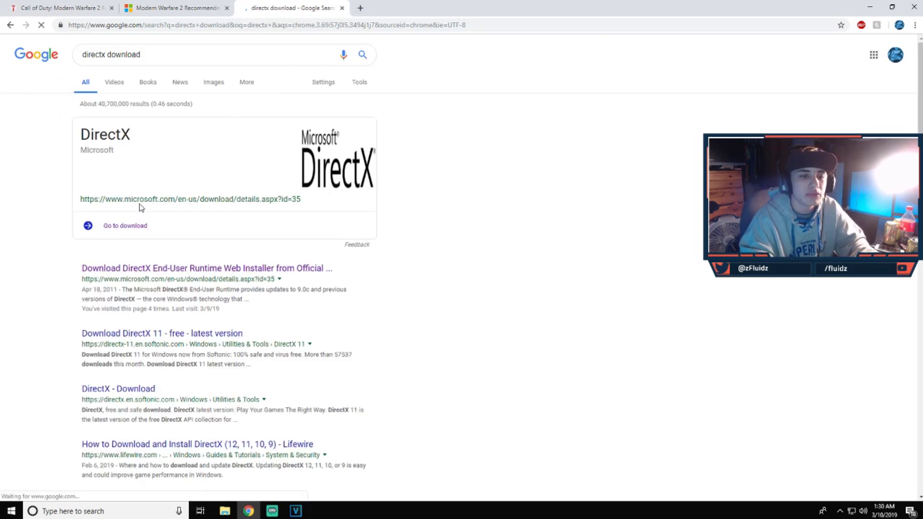
Download the DirectX End-User Runtime Web Installer from Microsoft, declining the MSN homepage and Bing search engine offer.
click(132, 225)
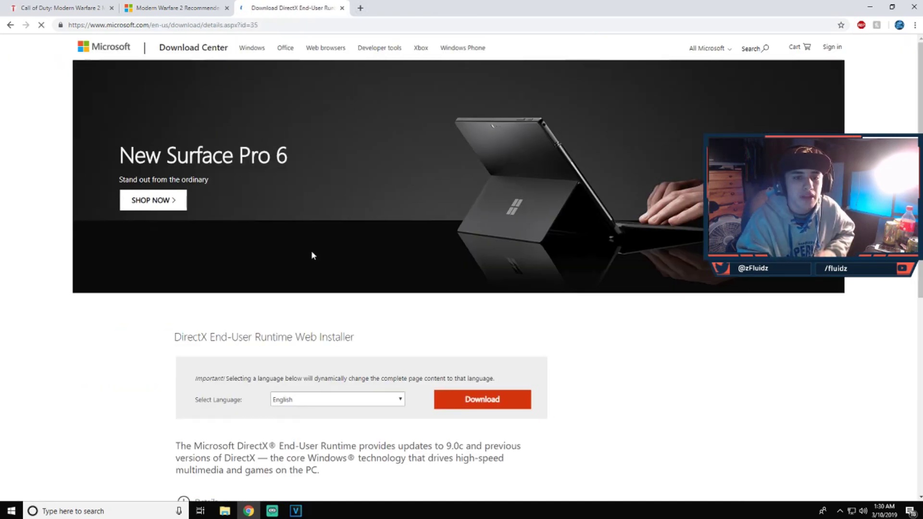
scroll(318, 259, down, 3)
scroll(319, 273, down, 3)
scroll(359, 200, up, 3)
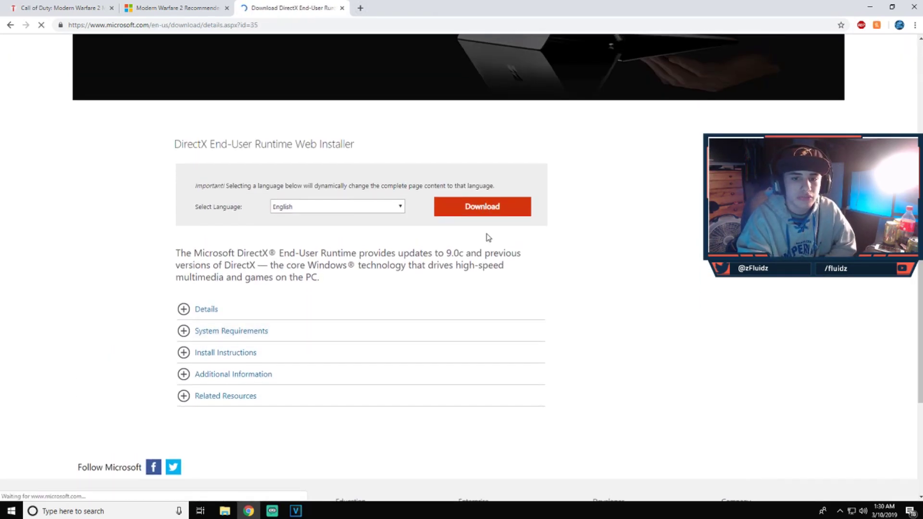
click(494, 215)
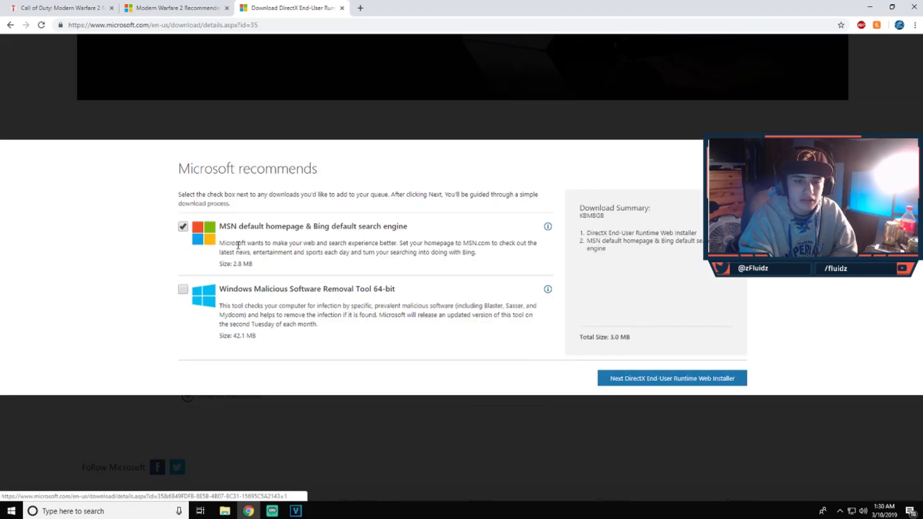
click(184, 226)
click(587, 377)
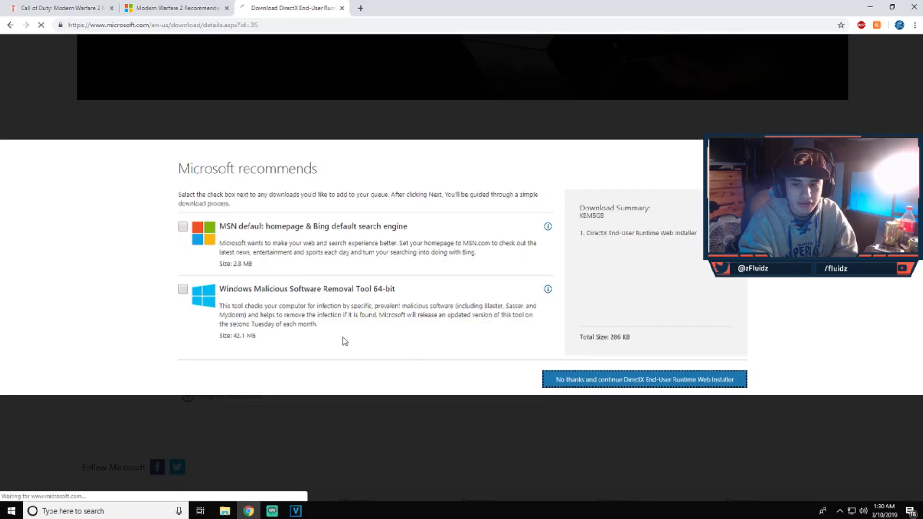
scroll(355, 430, down, 1)
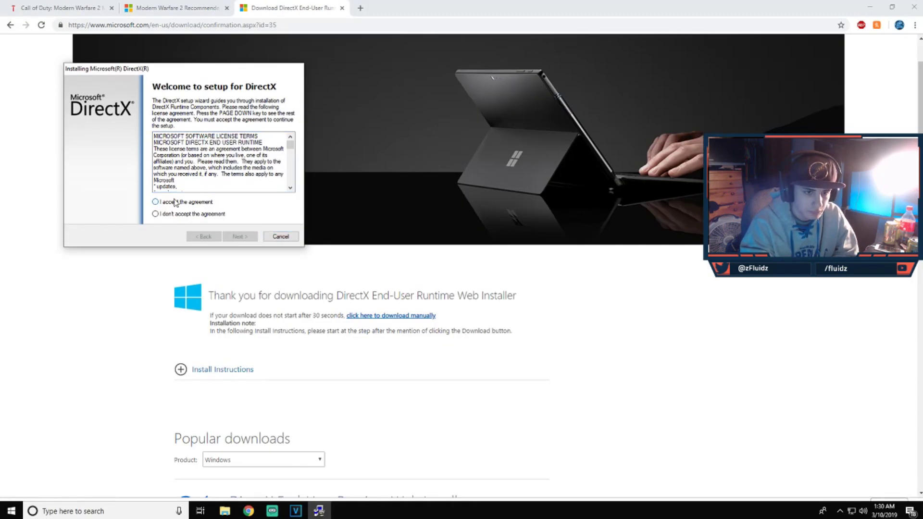
Accept the DirectX license agreement and advance the setup past the Bing Bar offer.
click(175, 202)
click(255, 238)
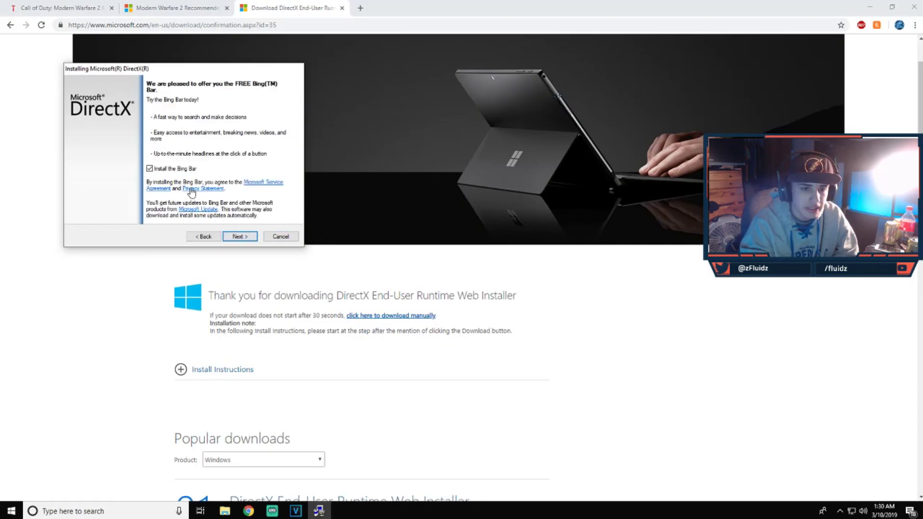
click(240, 236)
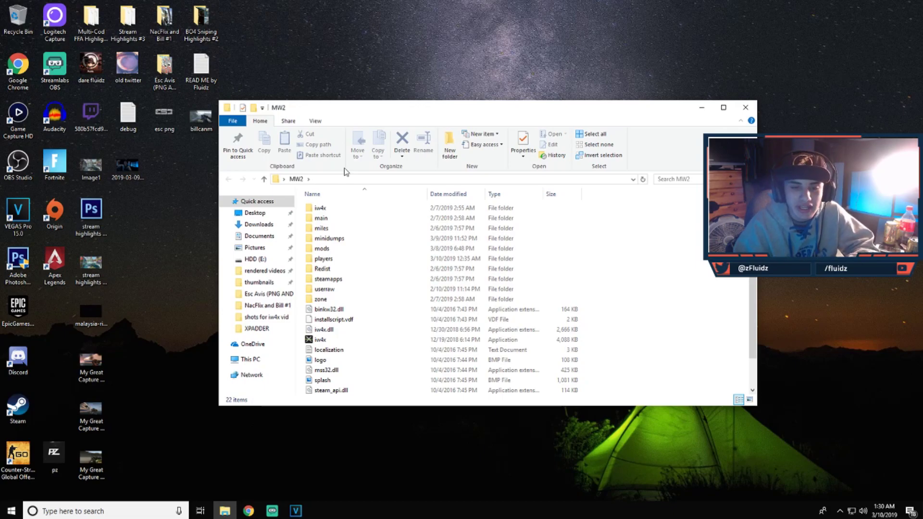
Launch updater from the MW2 folder to view its install, update and repair options, and close it.
click(329, 311)
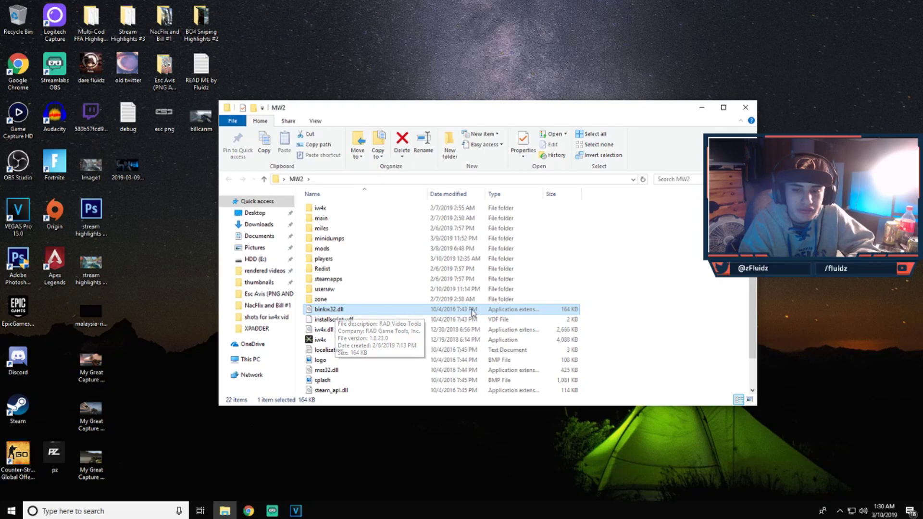
scroll(362, 312, down, 1)
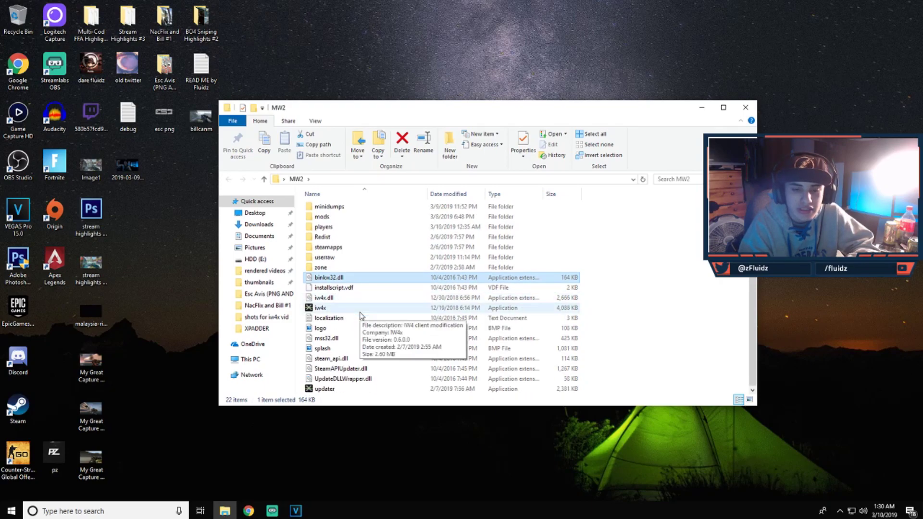
scroll(361, 315, up, 1)
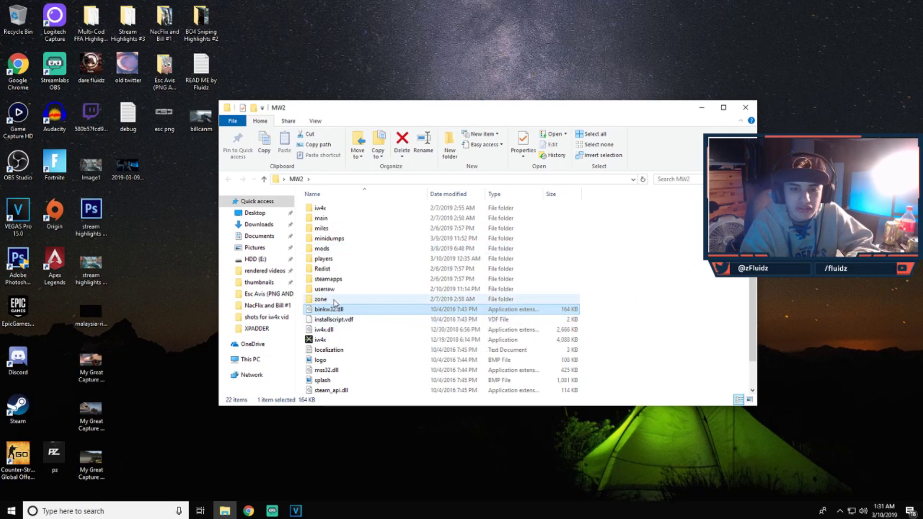
scroll(329, 320, down, 1)
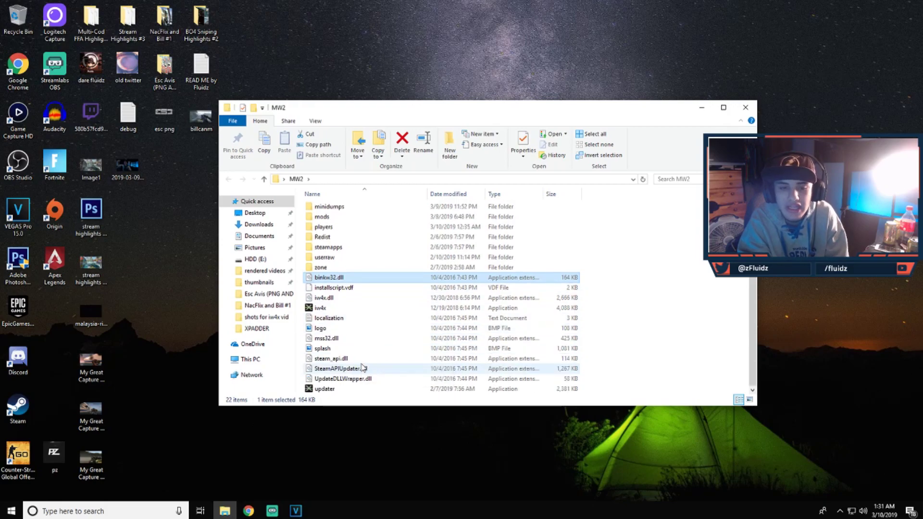
double_click(348, 390)
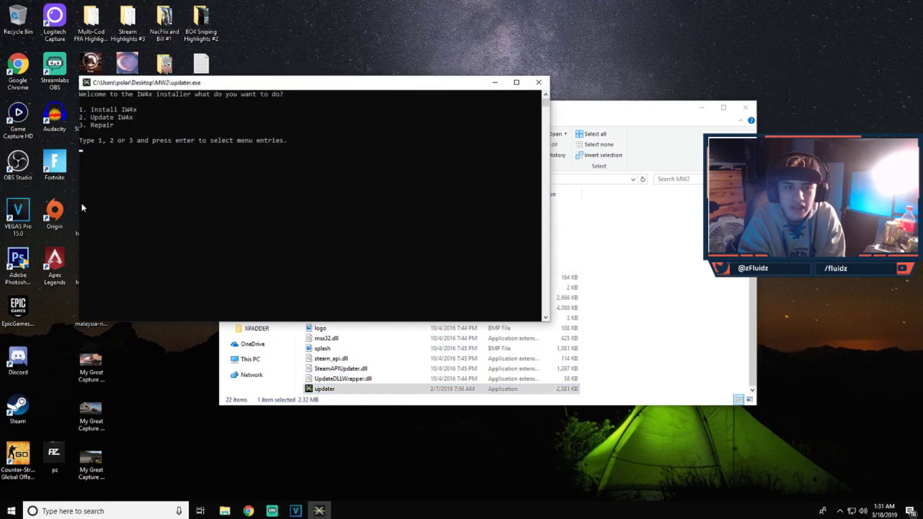
click(539, 83)
key(alt+F4)
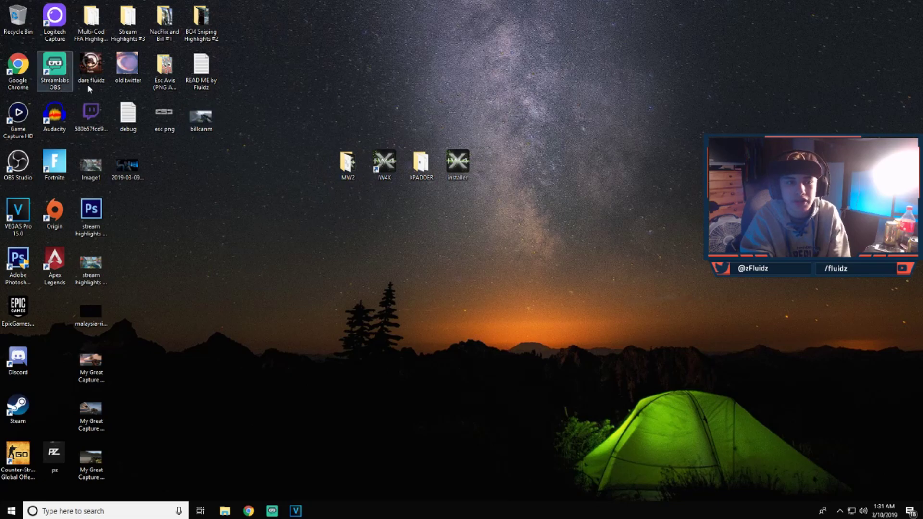
Open the players folder inside MW2 to examine its configuration files, and close the window.
double_click(349, 169)
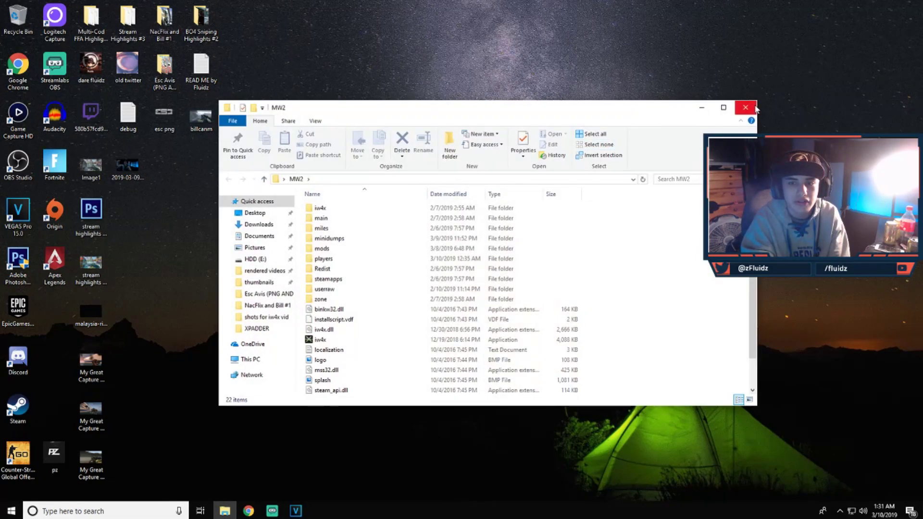
double_click(382, 258)
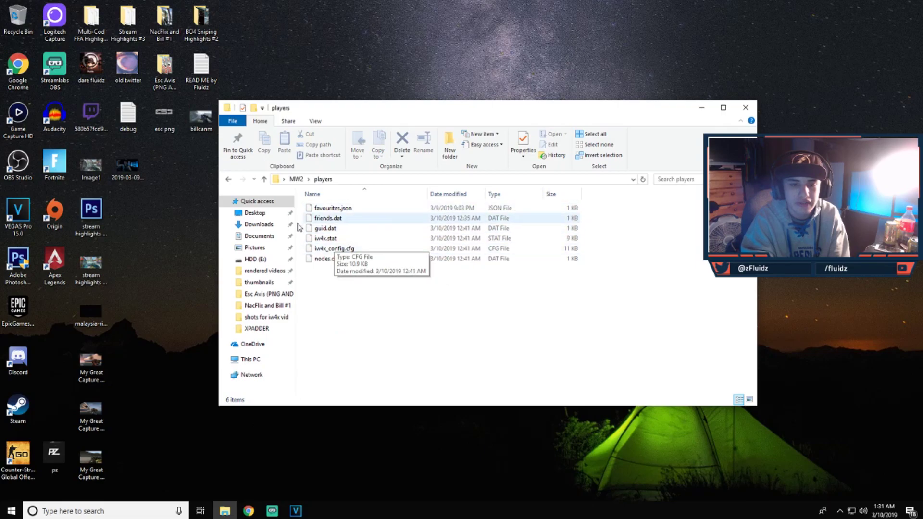
click(746, 107)
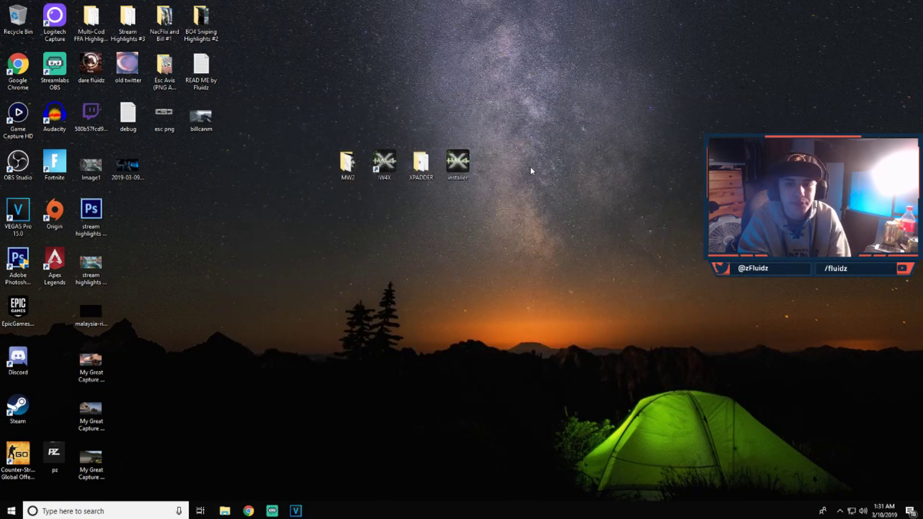
Open the XPADDER folder on the desktop and examine the Default and Tactical control layouts under PS3 & PS4.
drag(537, 204, 426, 167)
double_click(421, 164)
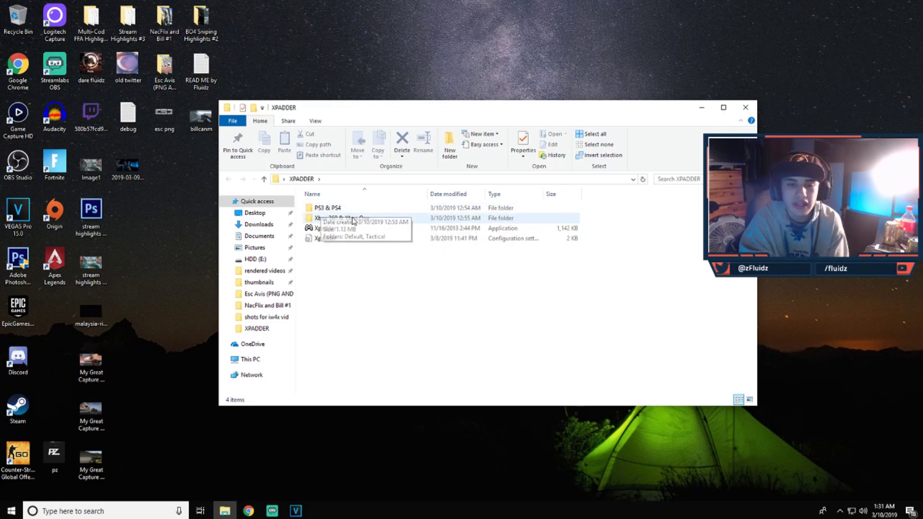
double_click(370, 208)
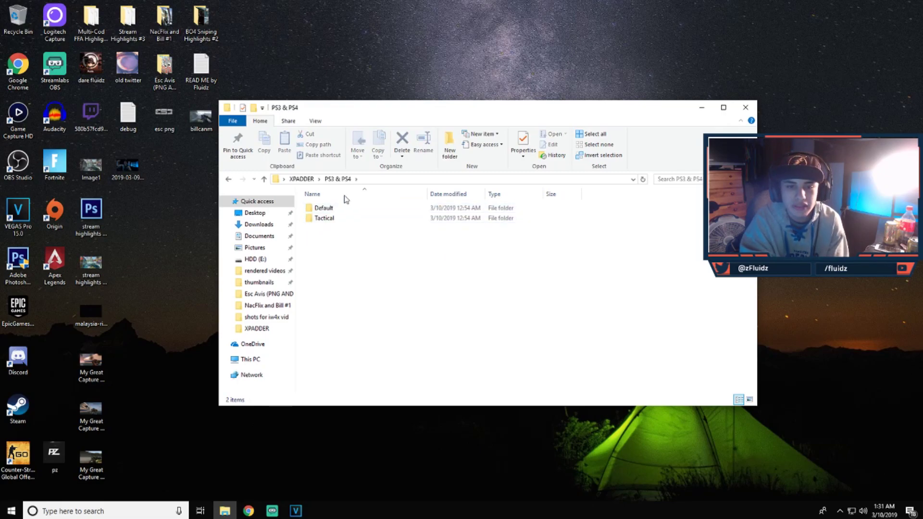
click(305, 180)
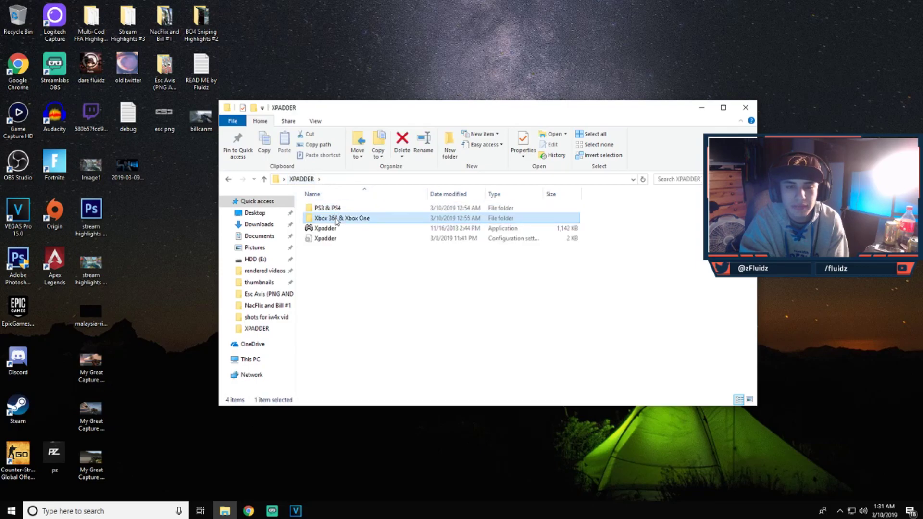
double_click(343, 209)
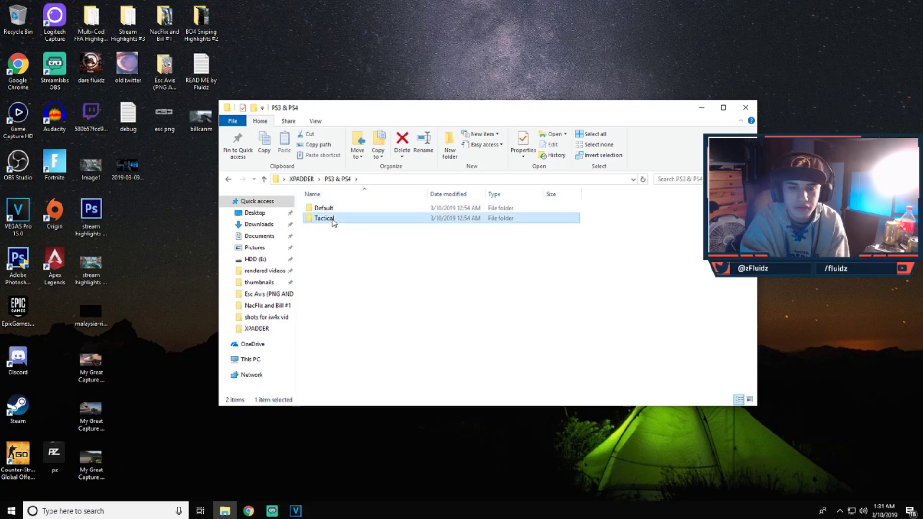
double_click(342, 219)
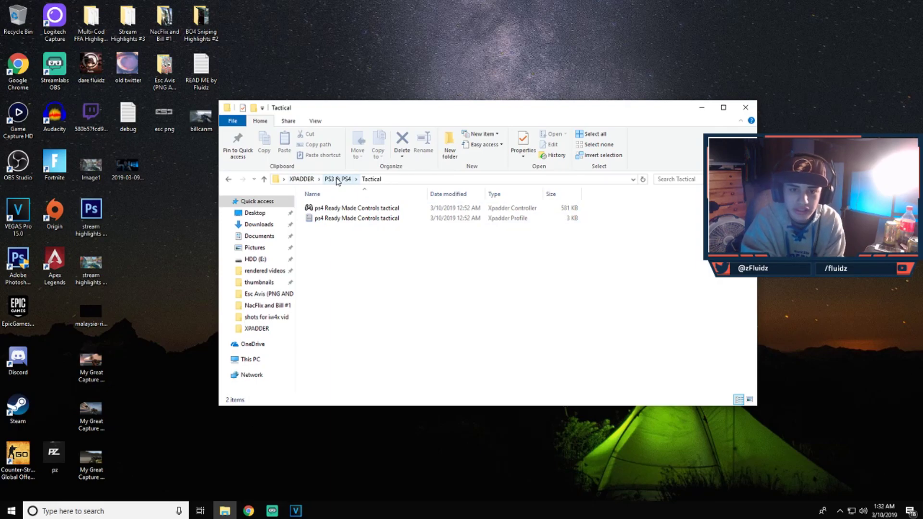
click(338, 179)
click(343, 210)
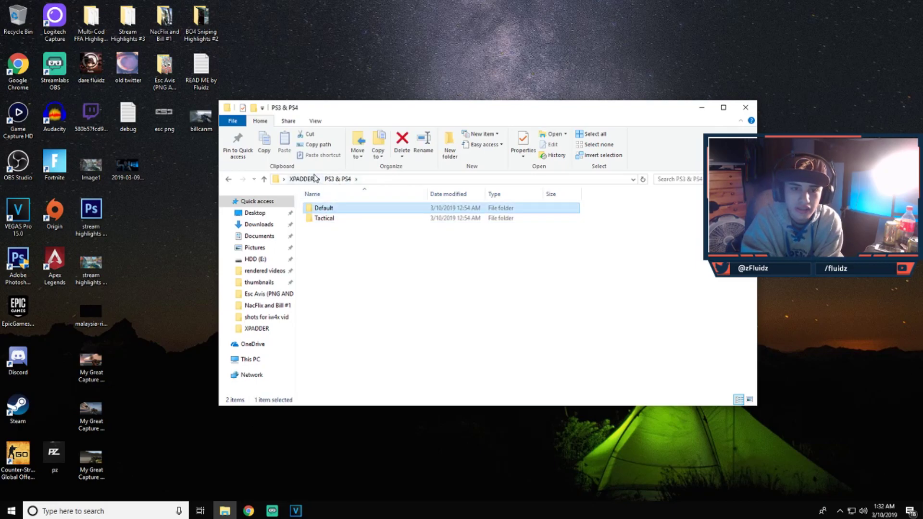
Open the Default folder under Xbox 360 & Xbox One in XPADDER to view its controller and profile files.
click(303, 179)
double_click(336, 219)
double_click(337, 209)
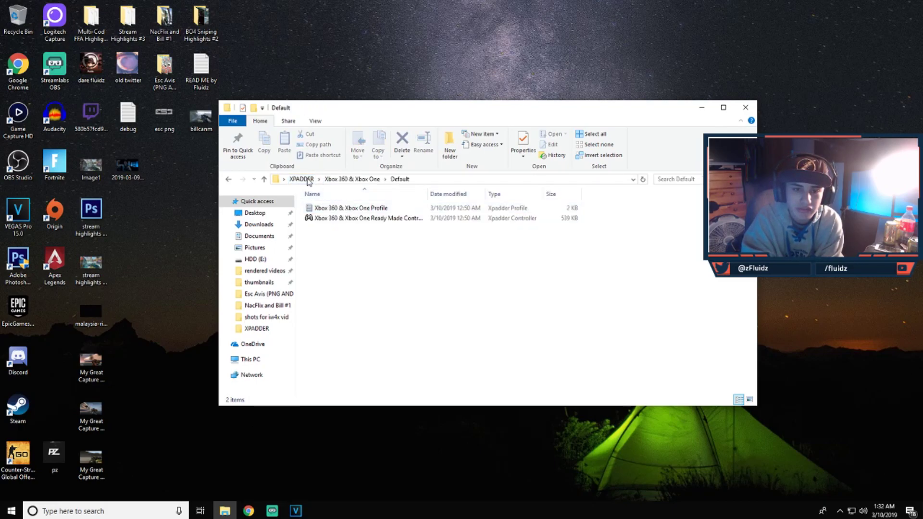
View the other layout folder under Xbox 360 & Xbox One, and return to the XPADDER folder.
click(349, 180)
double_click(337, 218)
click(353, 179)
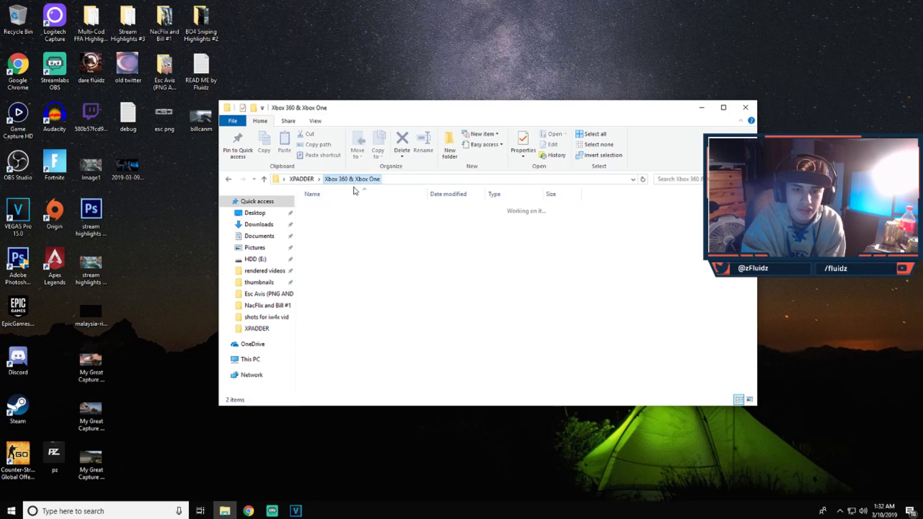
click(311, 180)
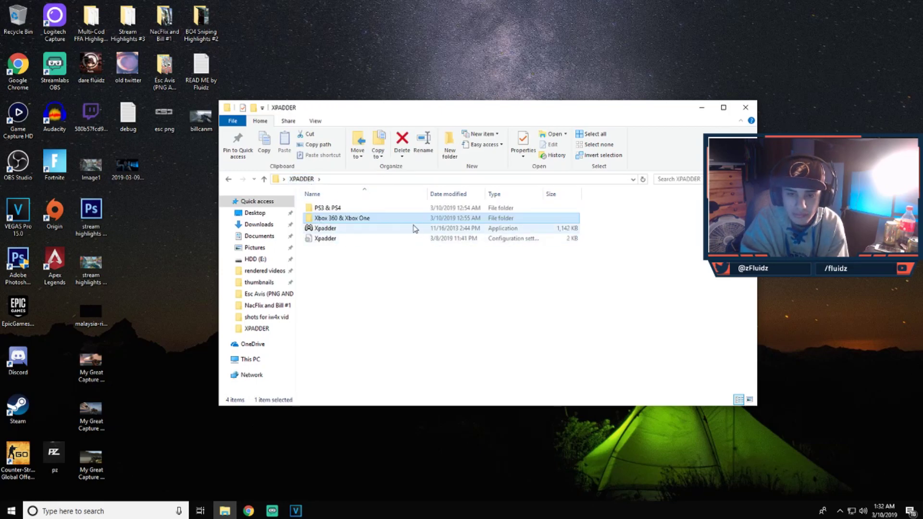
Launch Xpadder from the XPADDER folder, dismiss the error, and bring up the instance that is already running.
double_click(349, 229)
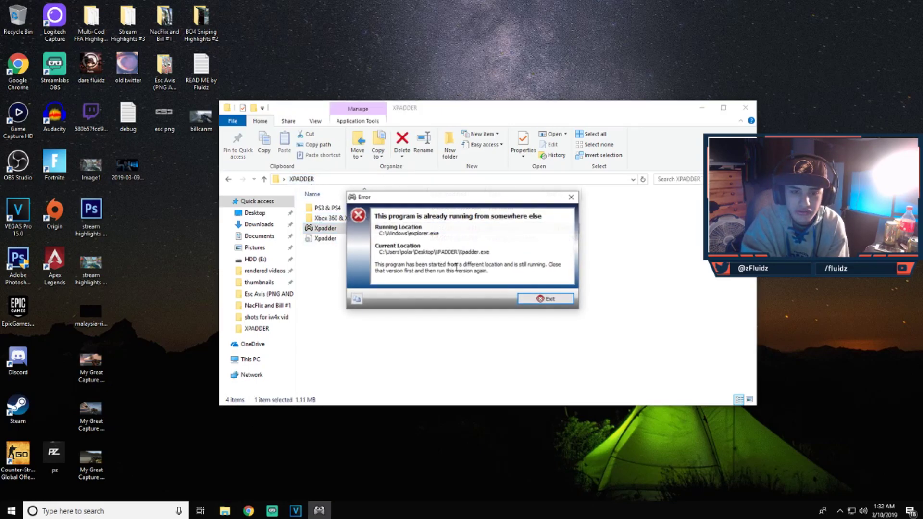
click(544, 297)
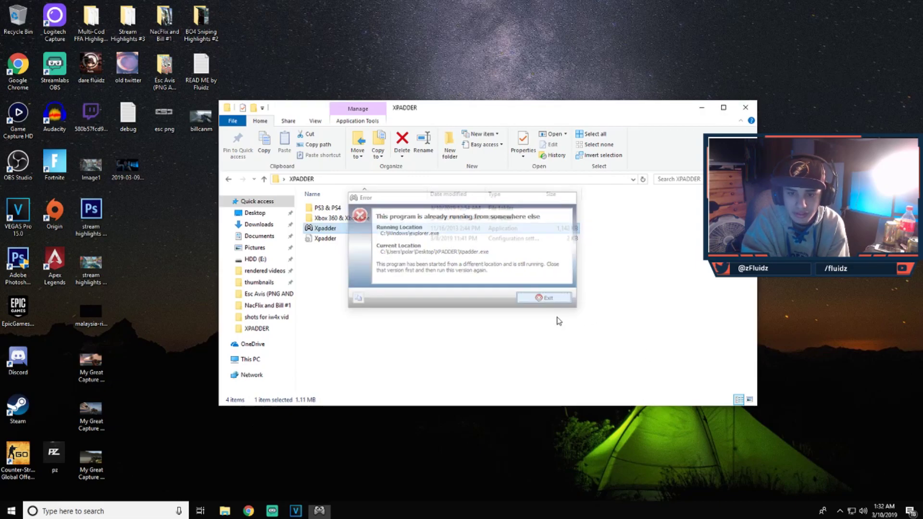
click(840, 511)
click(830, 491)
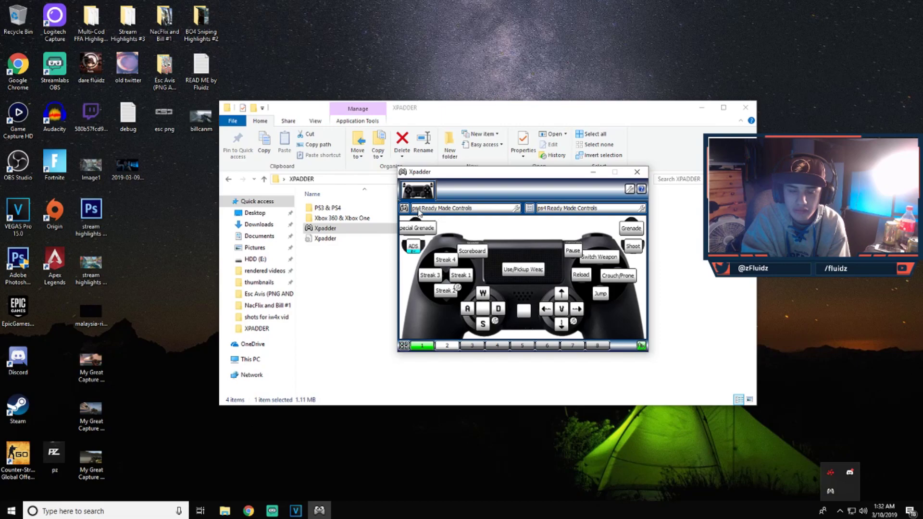
Examine the ps4 Ready Made Controls layout and the Jump button's key assignment, and close the Xpadder window.
click(404, 208)
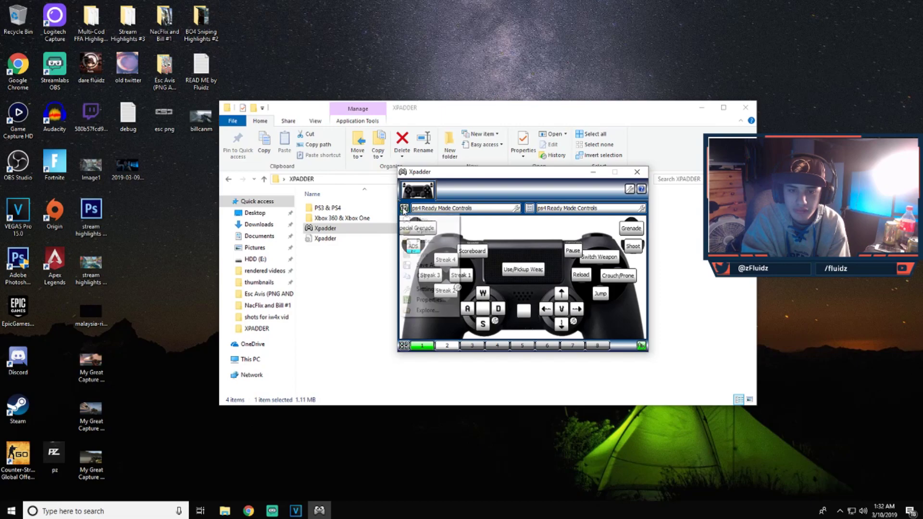
click(551, 232)
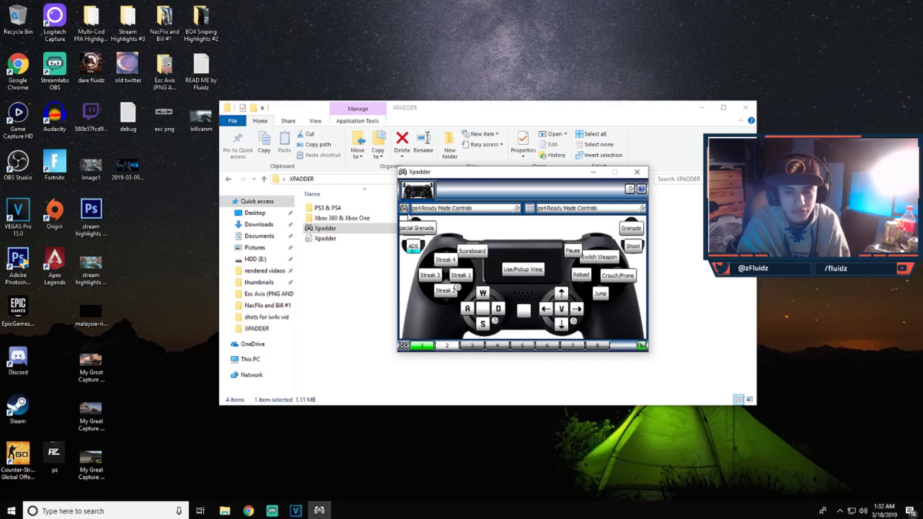
click(600, 294)
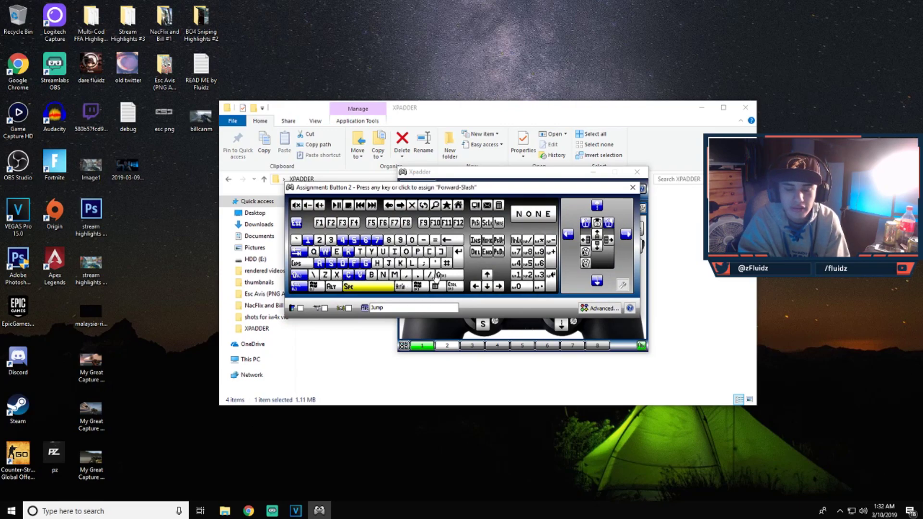
click(633, 187)
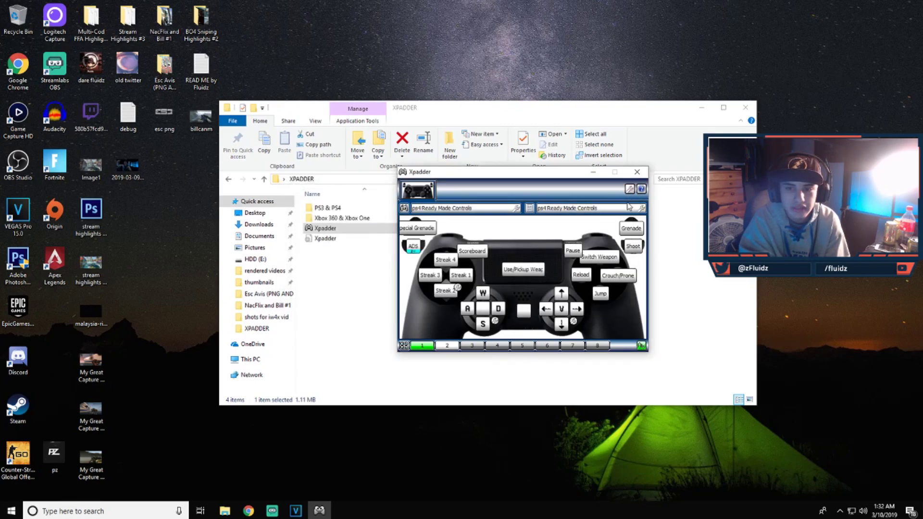
click(637, 173)
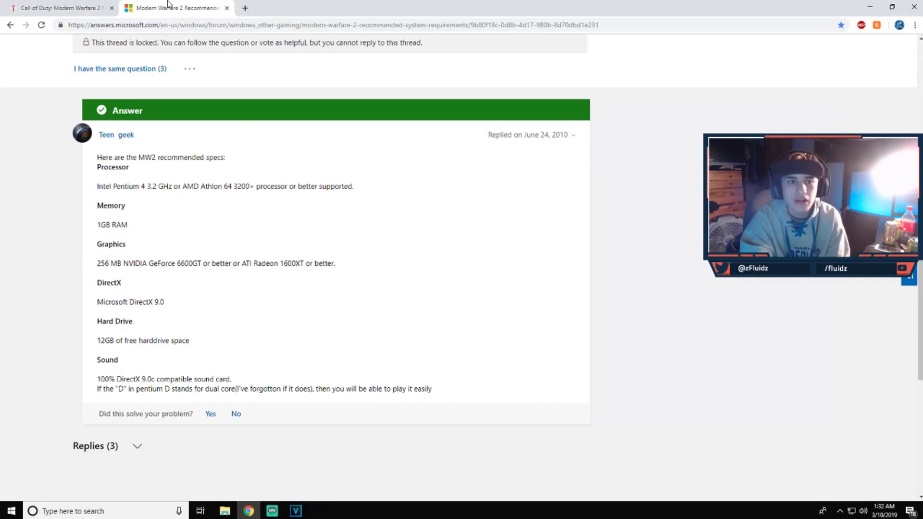
Open the Tom's Hardware article on Modern Warfare 2 and examine the operating system line of its requirements list.
click(65, 8)
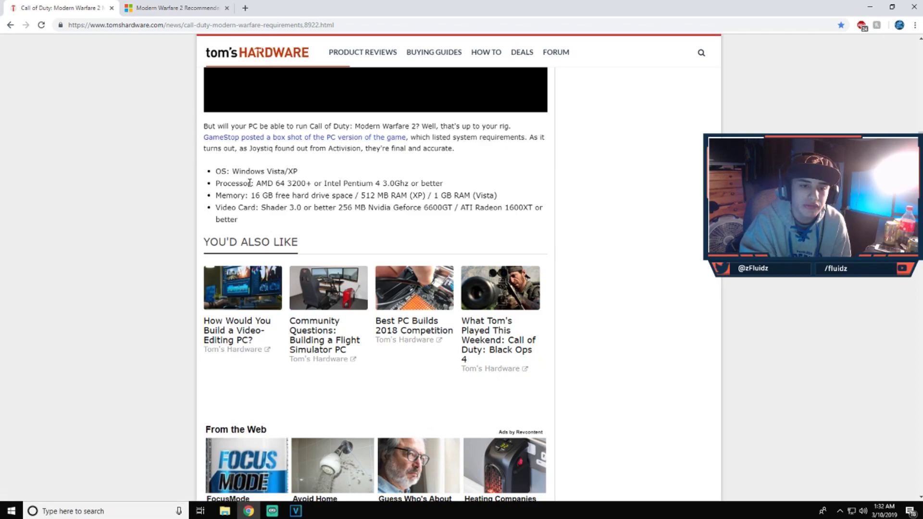
scroll(237, 174, up, 2)
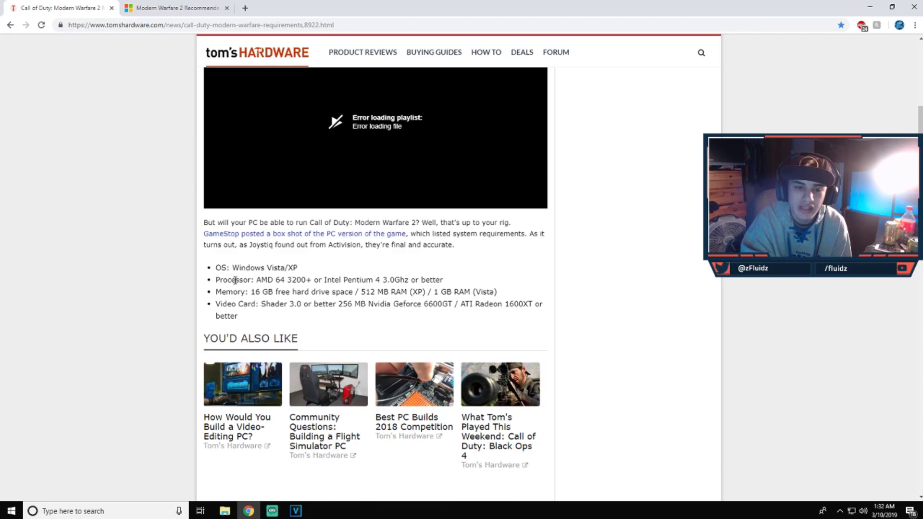
drag(218, 270, 371, 317)
click(250, 279)
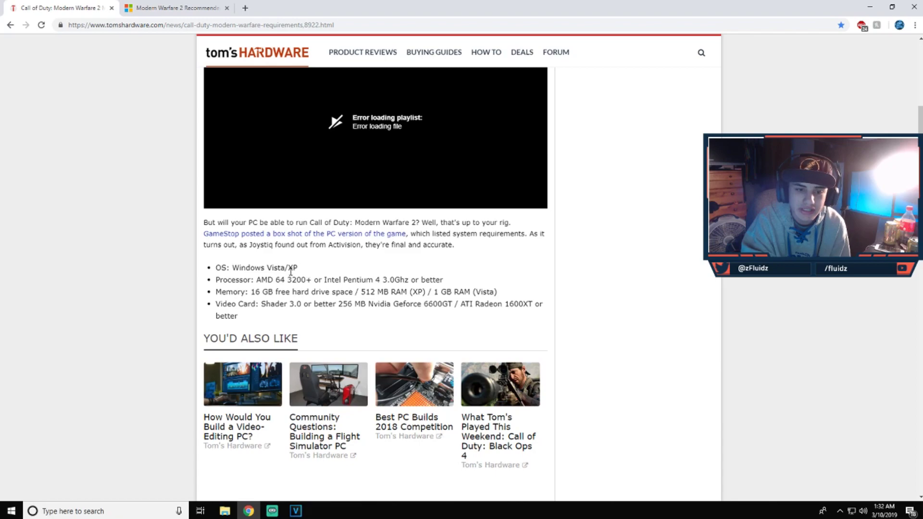
triple_click(233, 272)
click(308, 265)
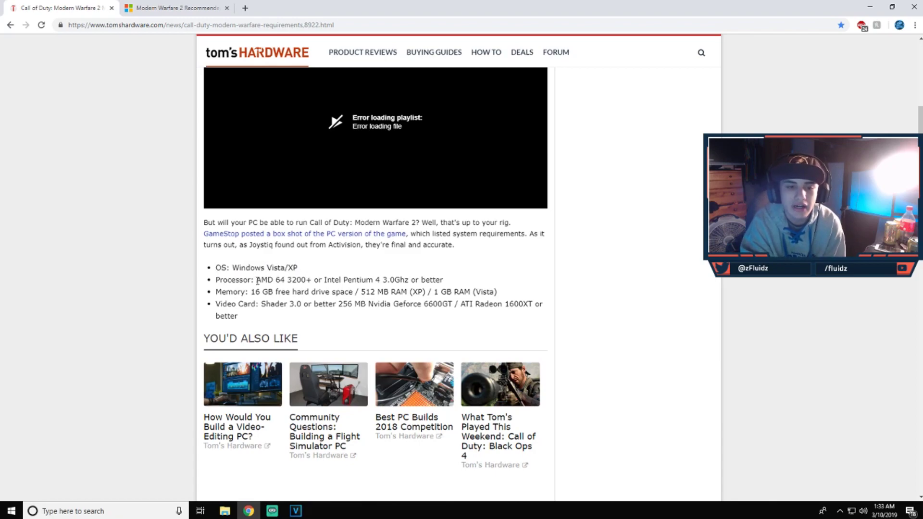
Examine the processor and video card requirements in the Tom's Hardware article, and close the browser.
triple_click(260, 279)
click(268, 279)
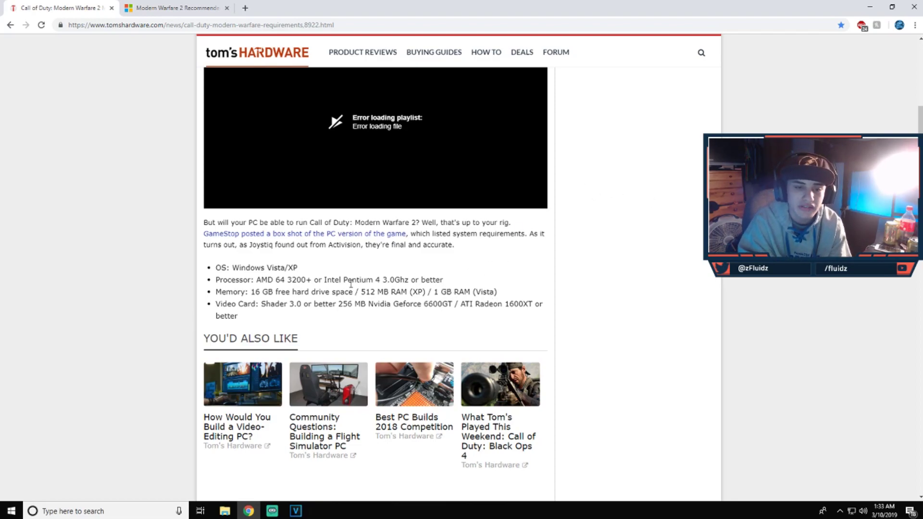
triple_click(250, 307)
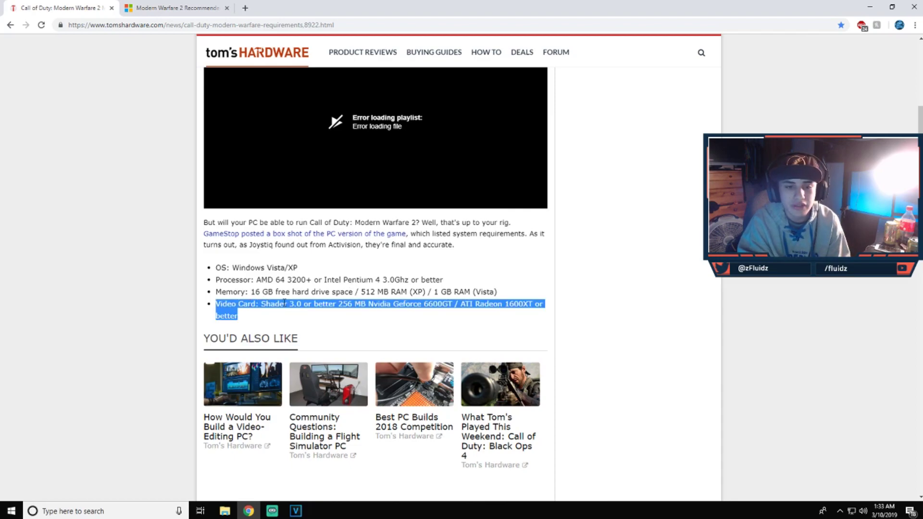
click(300, 305)
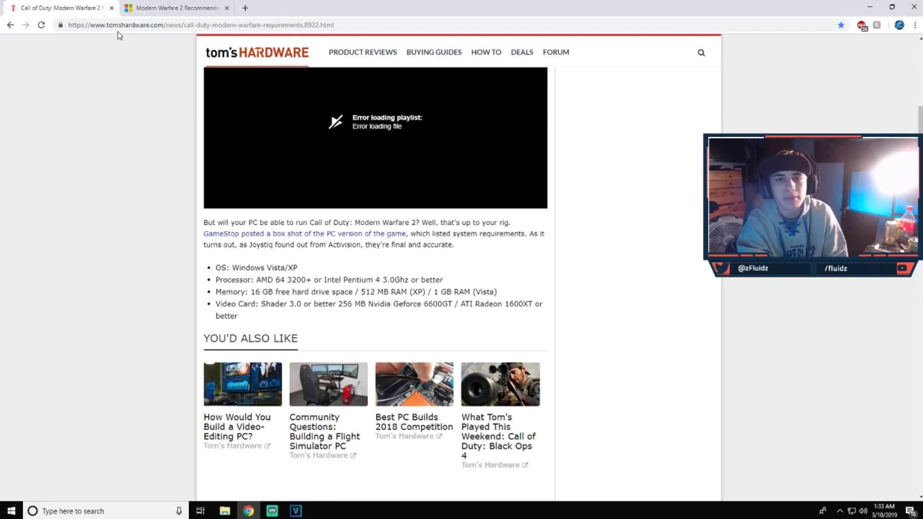
click(112, 8)
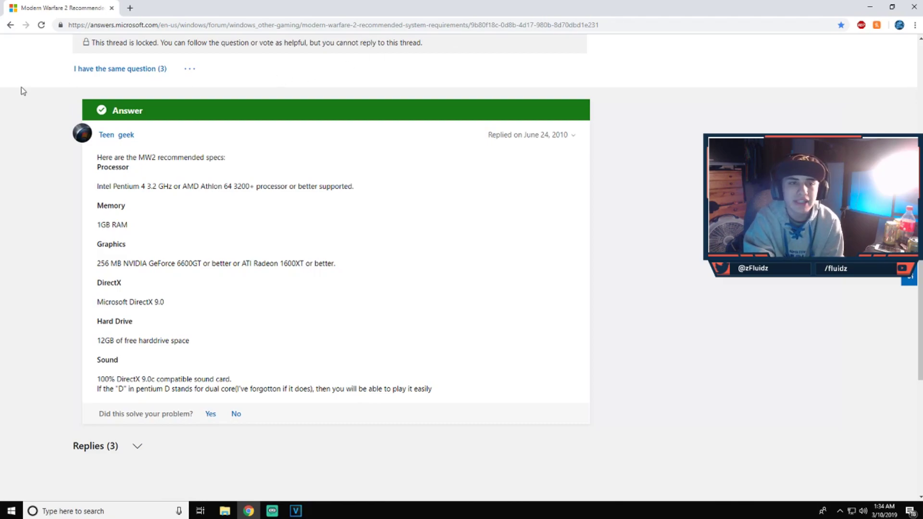
click(913, 6)
Open READ ME by Fluidz from the desktop, maximize it, and examine the WALIANT FFA command for the failed mod list download.
double_click(495, 176)
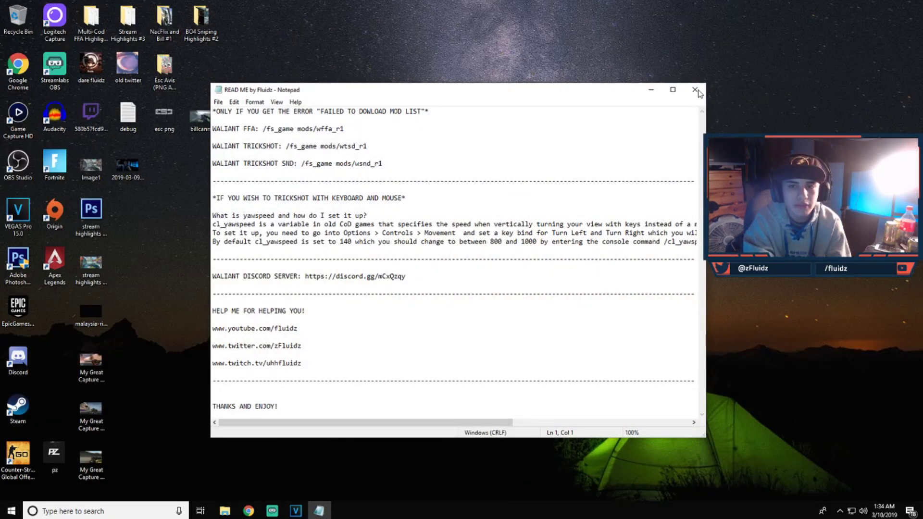
click(672, 91)
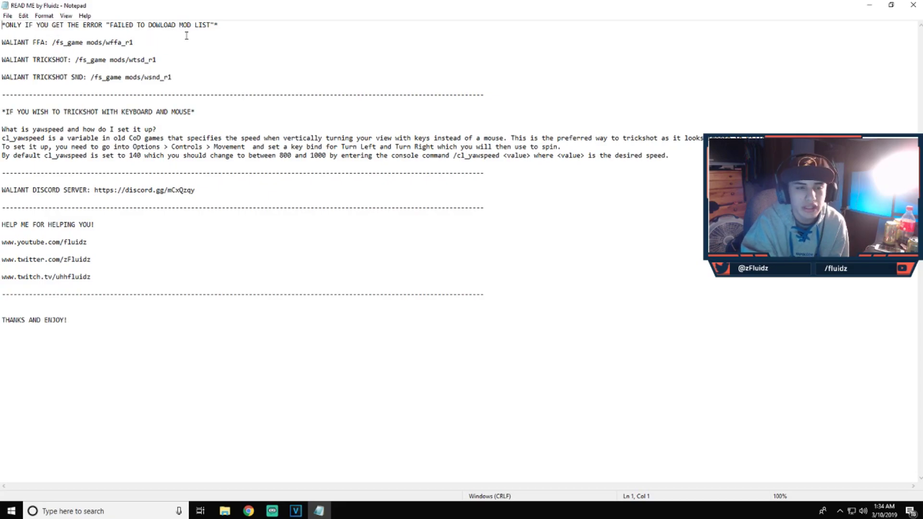
double_click(57, 42)
key(Left)
key(Left)
key(Left)
key(Left)
key(Left)
key(Left)
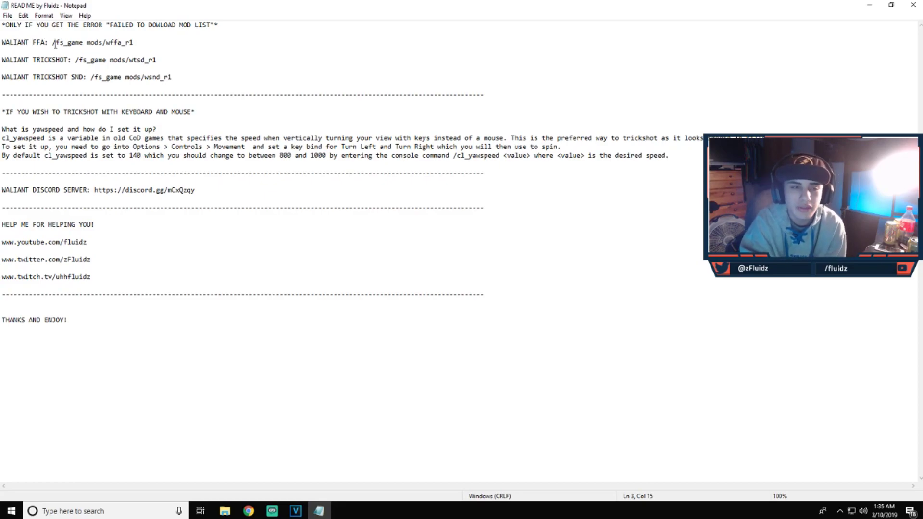
drag(52, 42, 132, 50)
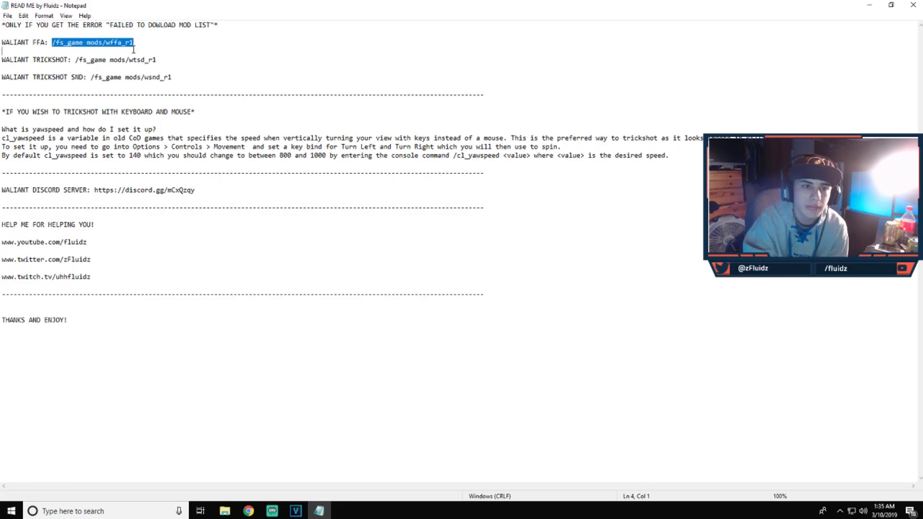
right_click(75, 47)
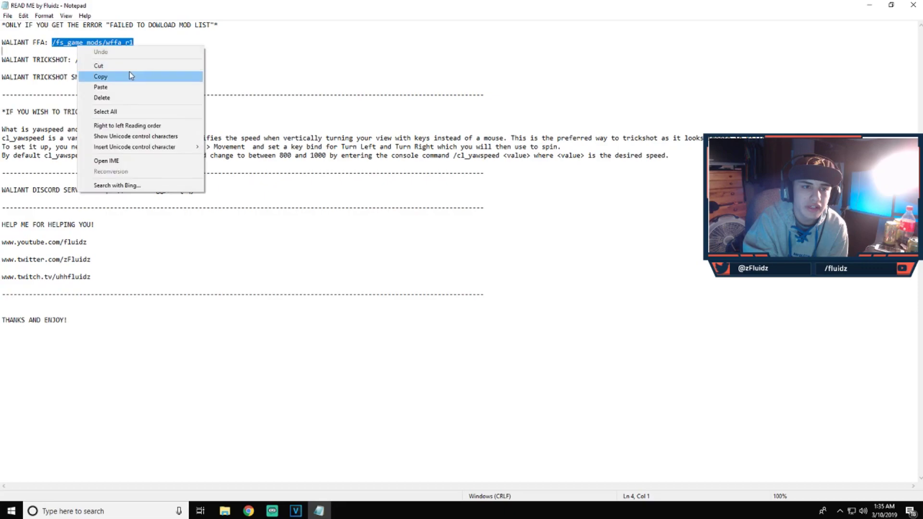
click(254, 59)
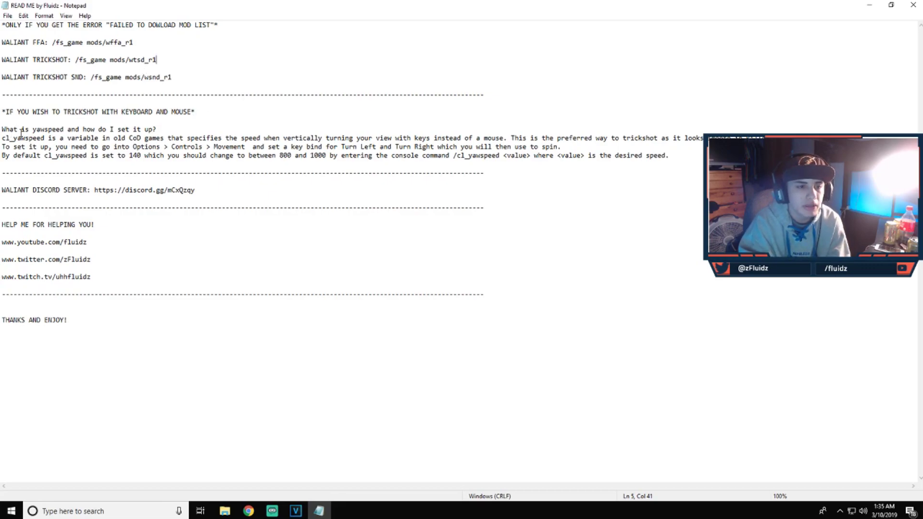
Examine the cl_yawspeed instructions and the WALIANT Discord server link in the read-me.
drag(48, 138, 439, 163)
click(284, 179)
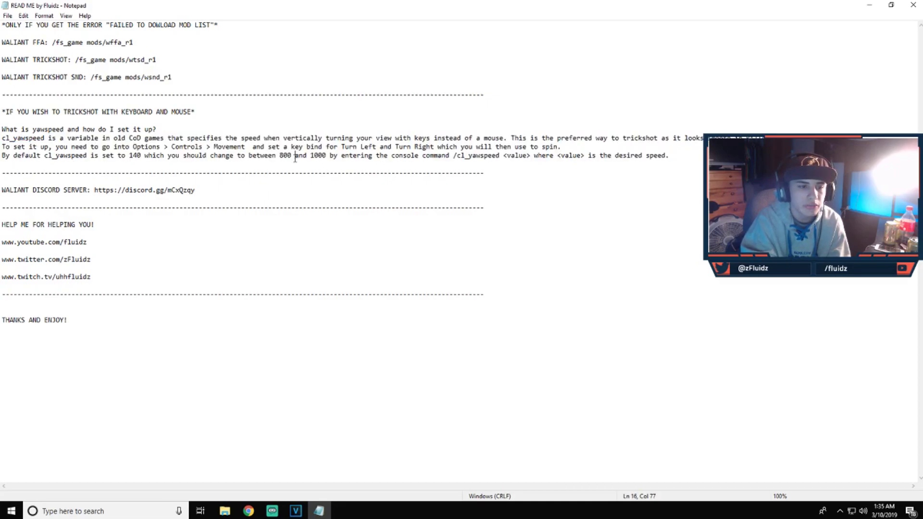
drag(95, 190, 197, 189)
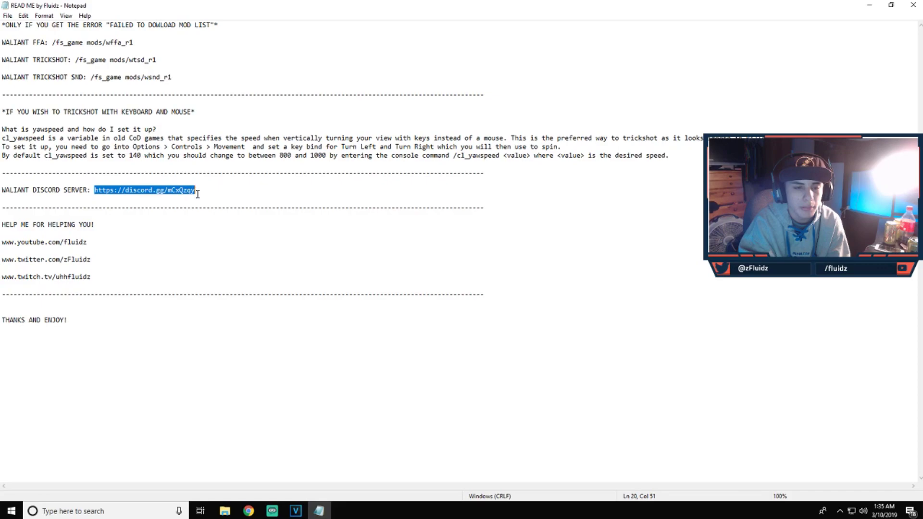
click(201, 187)
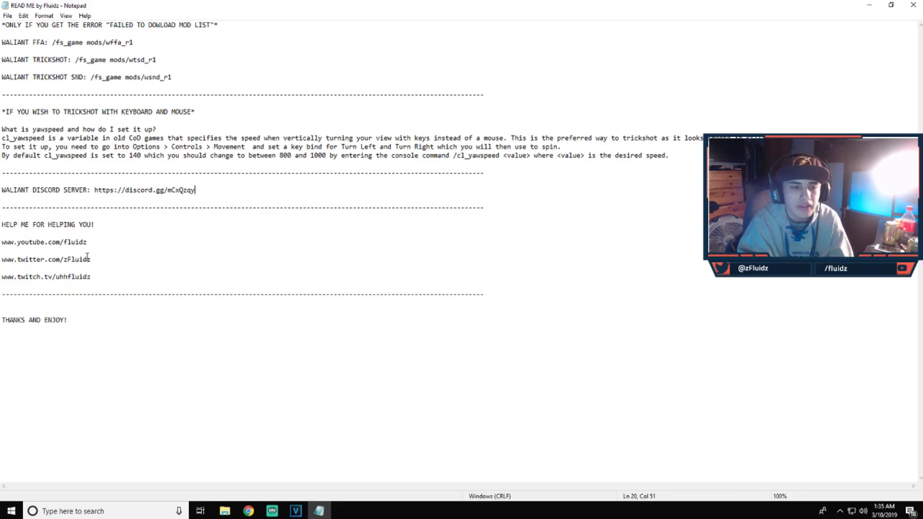
Examine the YouTube, Twitter and Twitch links in the read-me, restore its window size, and close it.
drag(61, 249, 3, 242)
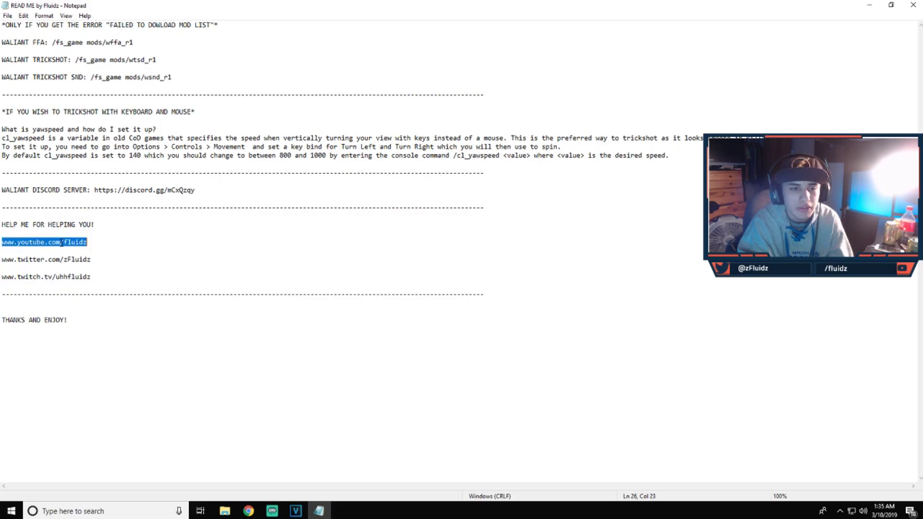
click(65, 259)
drag(91, 276, 2, 277)
click(68, 277)
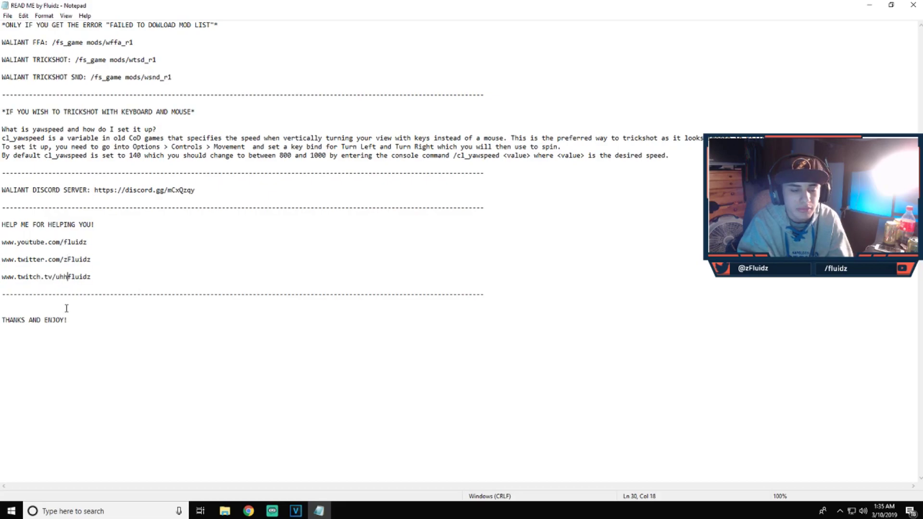
click(891, 5)
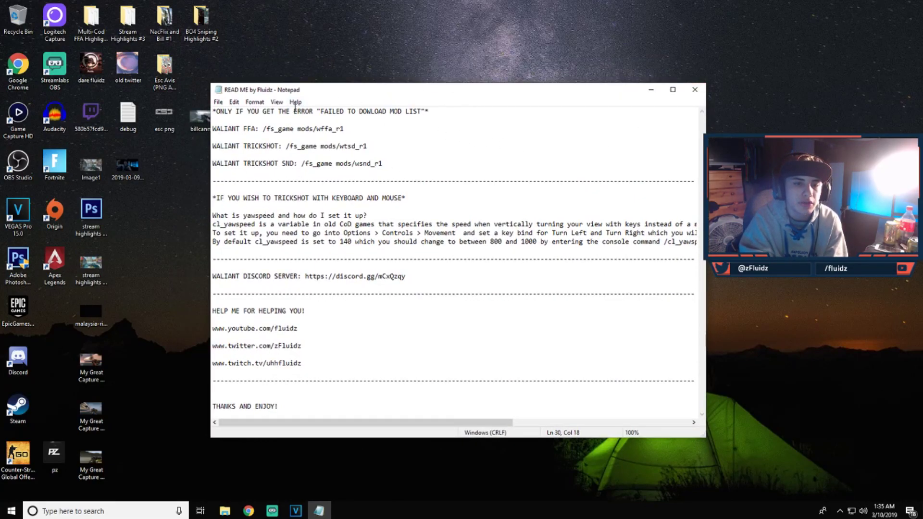
drag(305, 95, 348, 90)
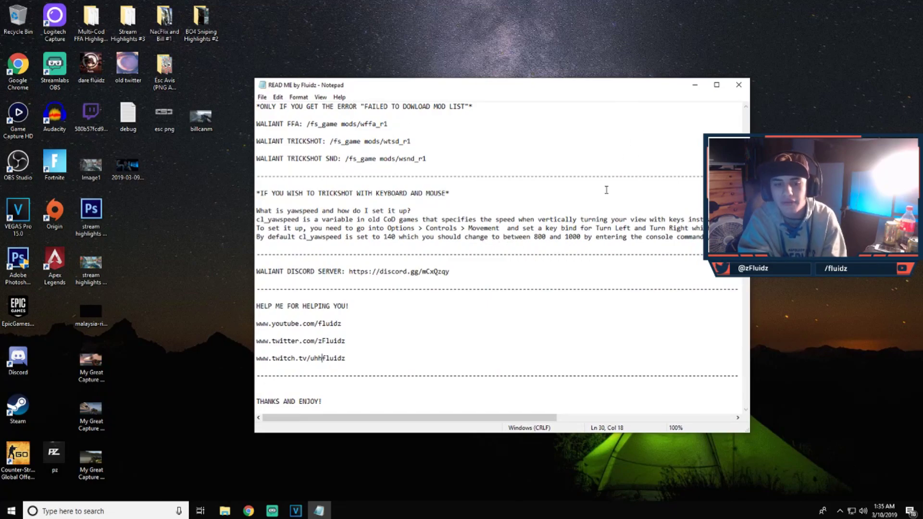
click(746, 90)
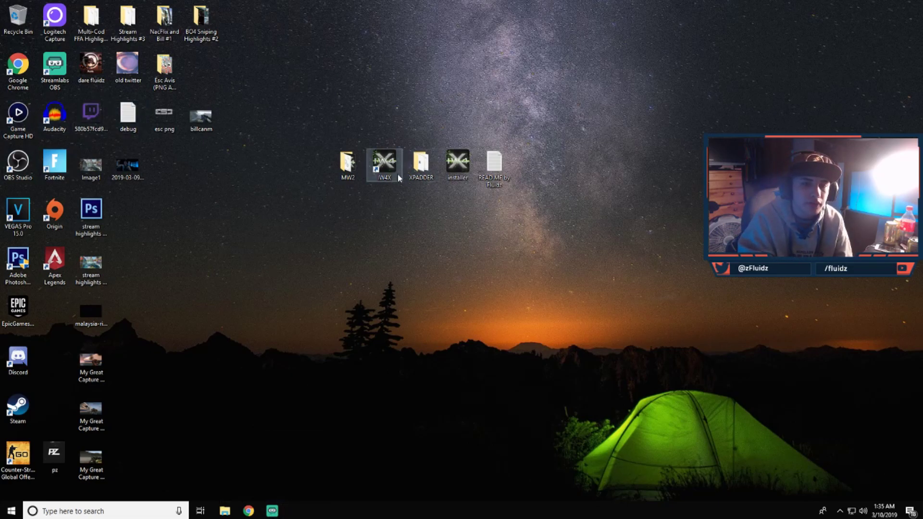
Launch IW4X from the desktop, view the Unlock Stats confirmation in Barracks, and cancel it.
double_click(379, 170)
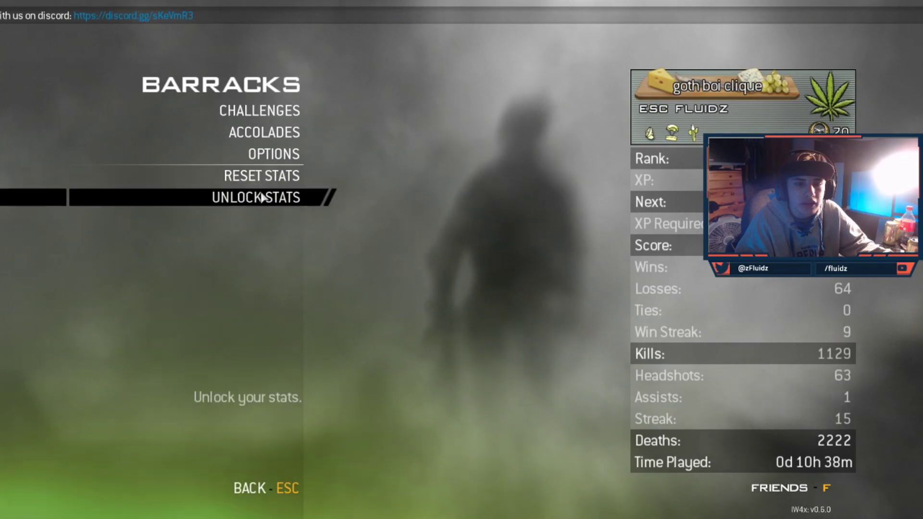
click(254, 200)
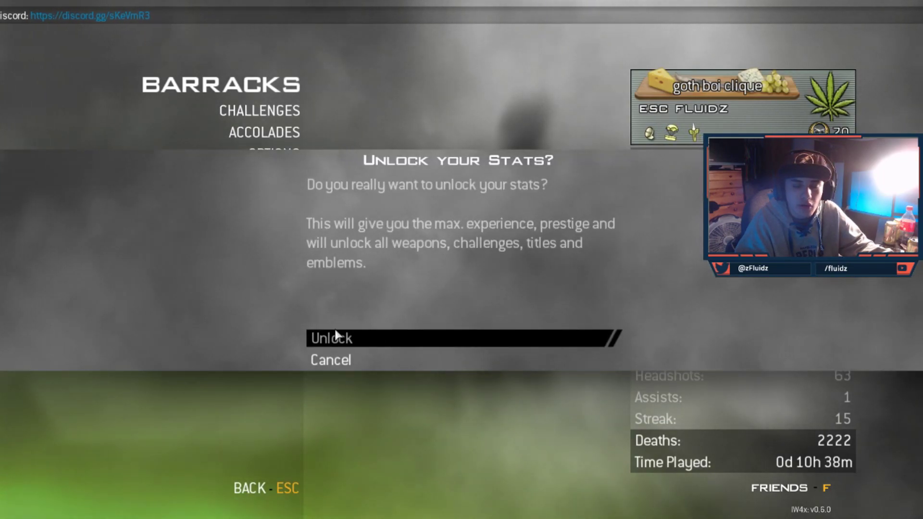
key(Escape)
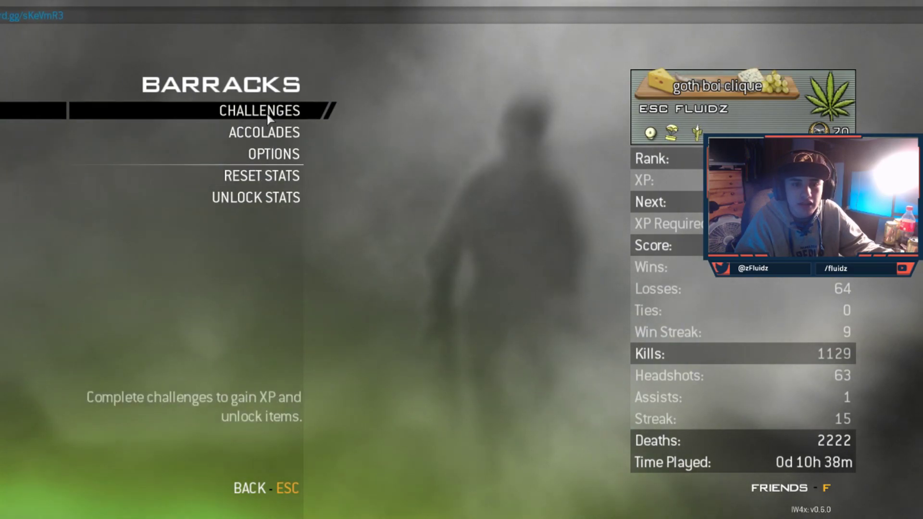
View the available callsign titles from Barracks, and return to the main menu.
click(740, 88)
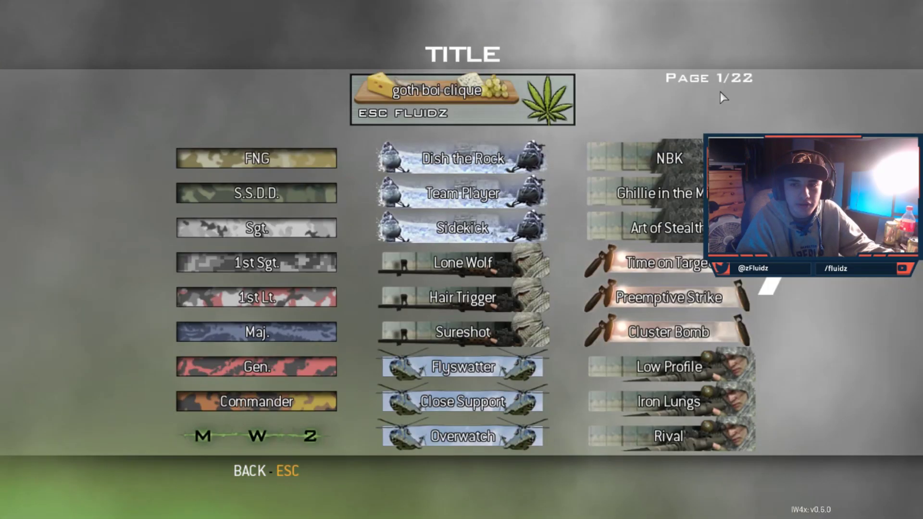
key(Escape)
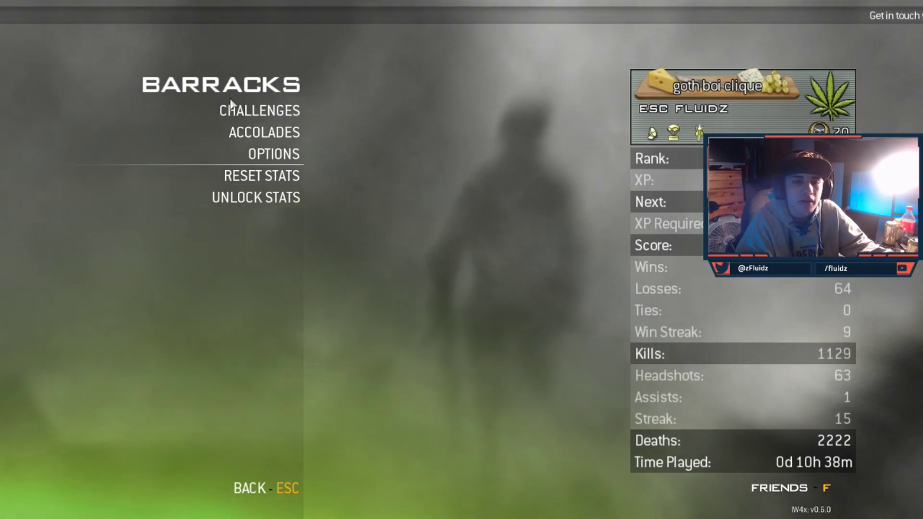
key(Escape)
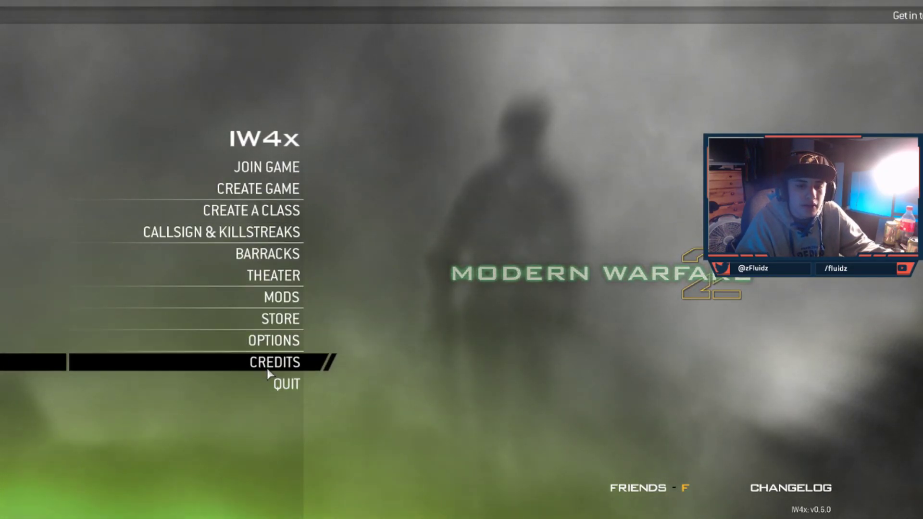
Open the server browser, set its source to Favorites, and select the Waliant Trickshot FFA server.
click(246, 167)
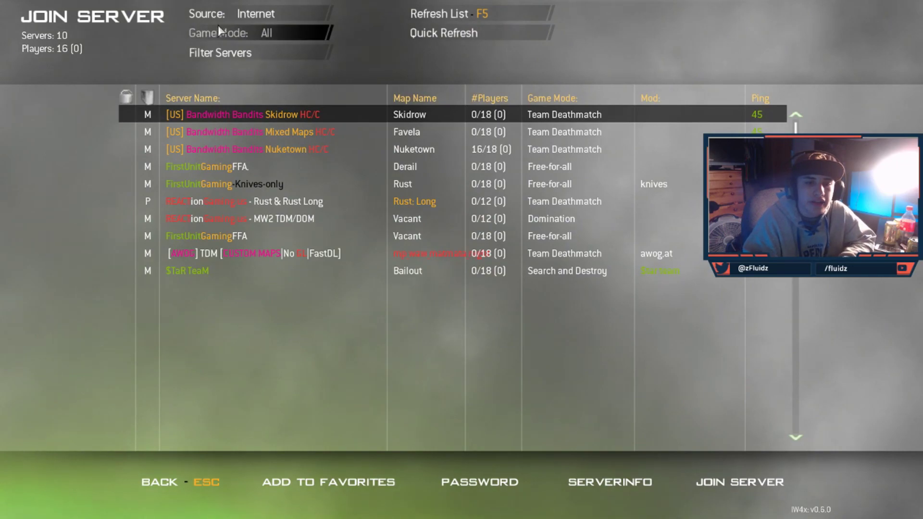
click(229, 12)
click(232, 147)
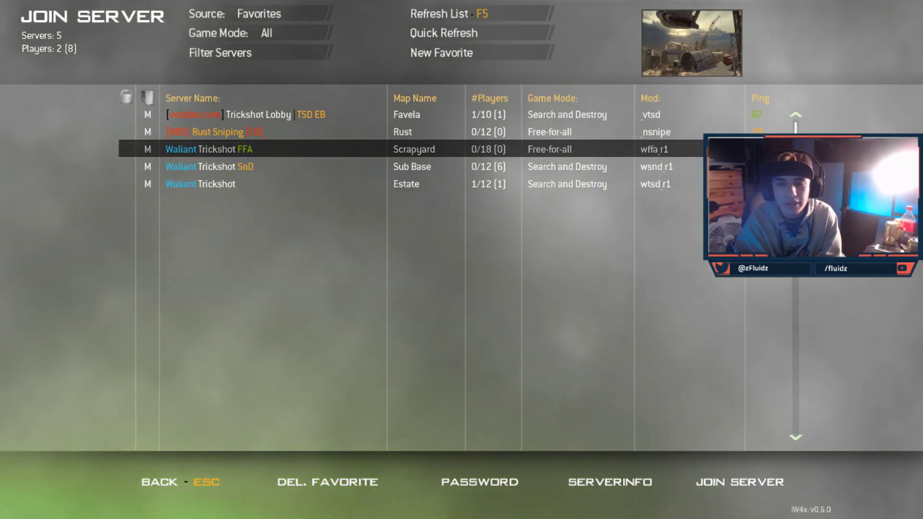
click(389, 131)
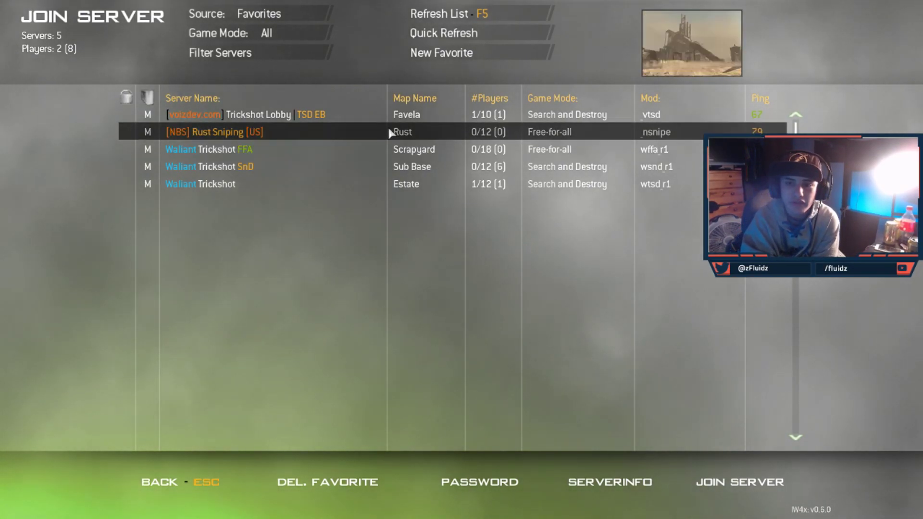
click(276, 149)
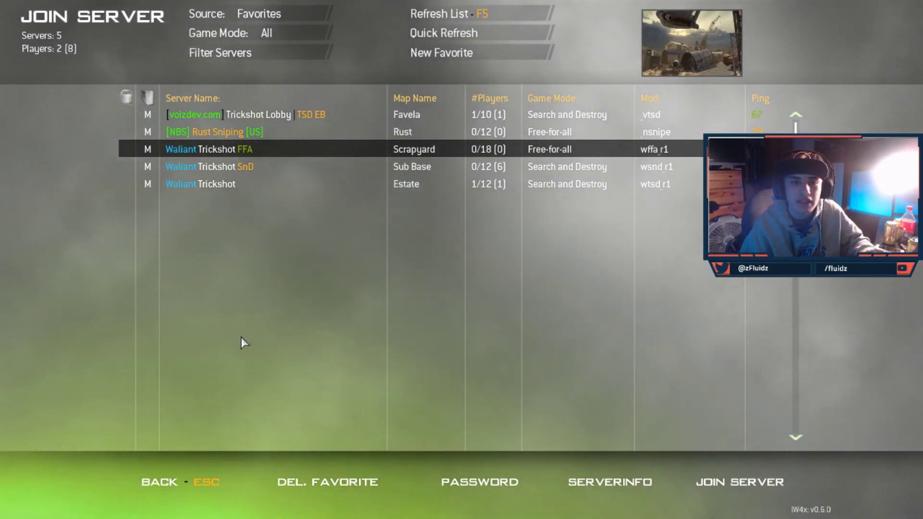
key(grave)
text(/co)
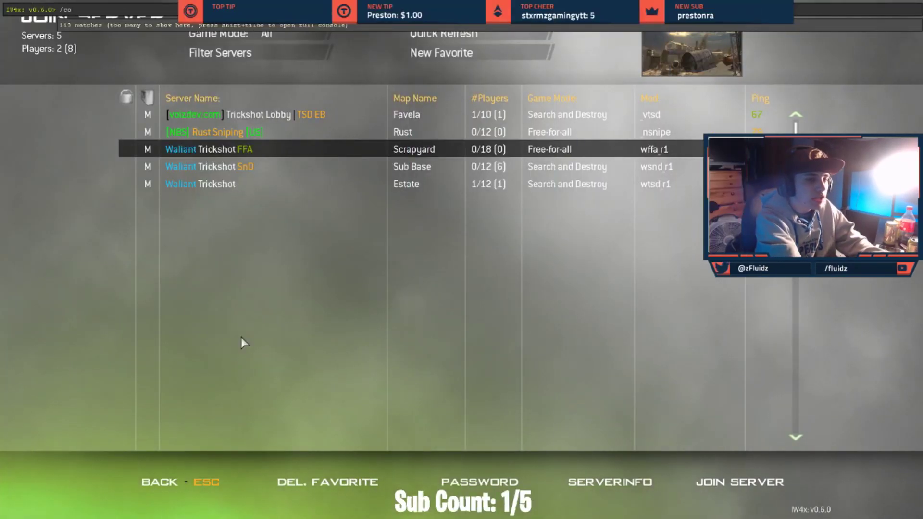
text(nnect)
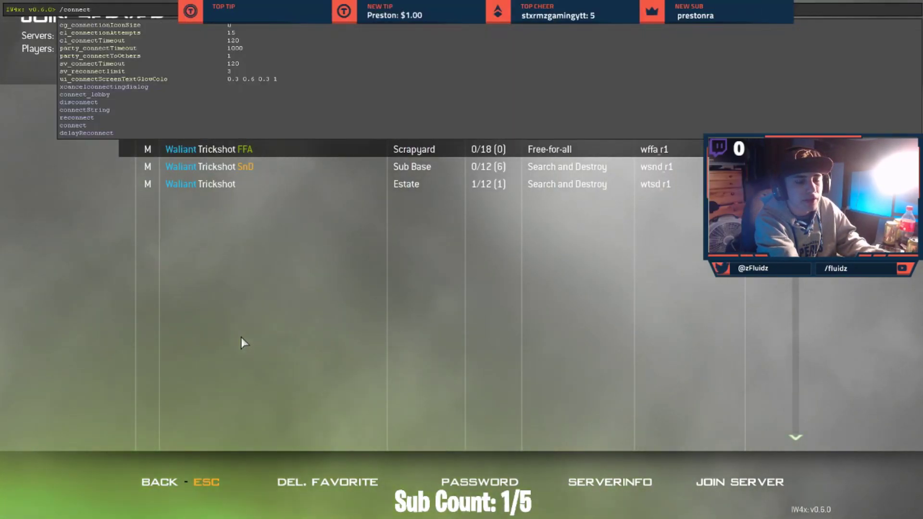
key(grave)
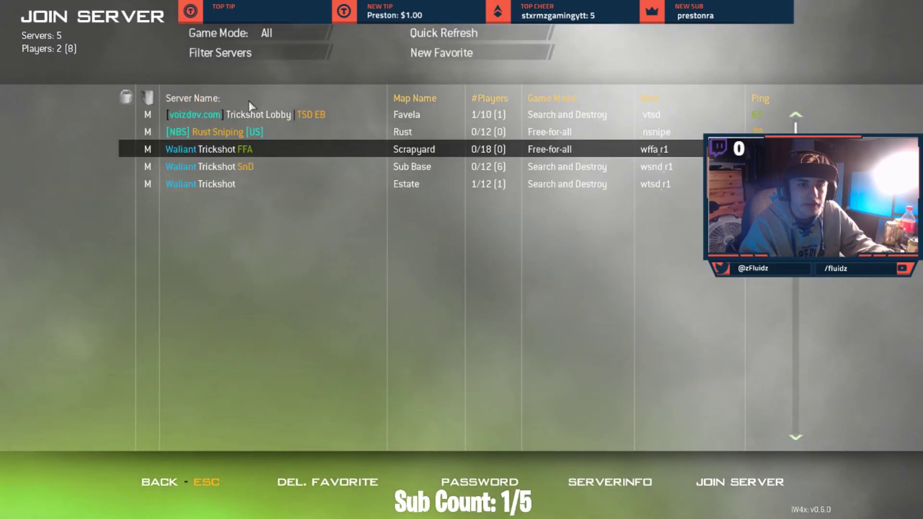
Try to join the Waliant Trickshot FFA server and dismiss the notice.
double_click(239, 149)
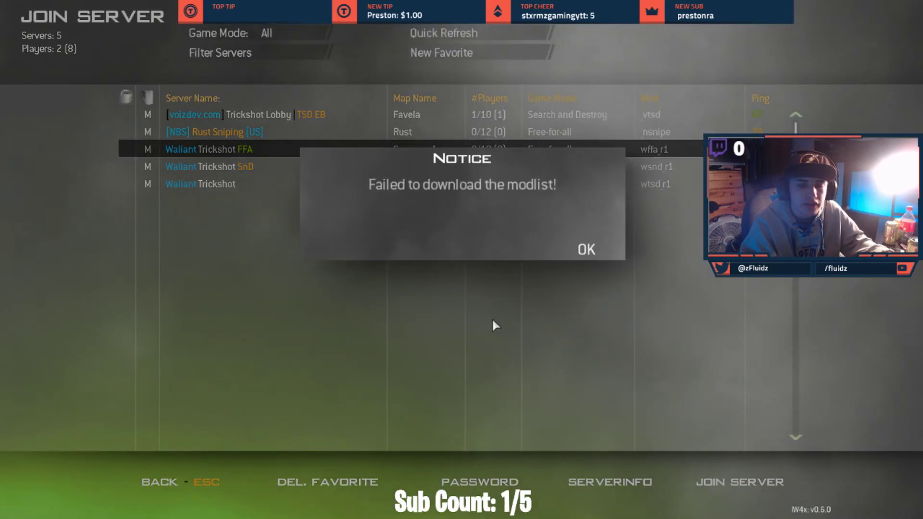
click(526, 252)
Copy the WALIANT FFA command /fs_game mods/wffa_r1 from READ ME by Fluidz and run it in the IW4x console.
key(grave)
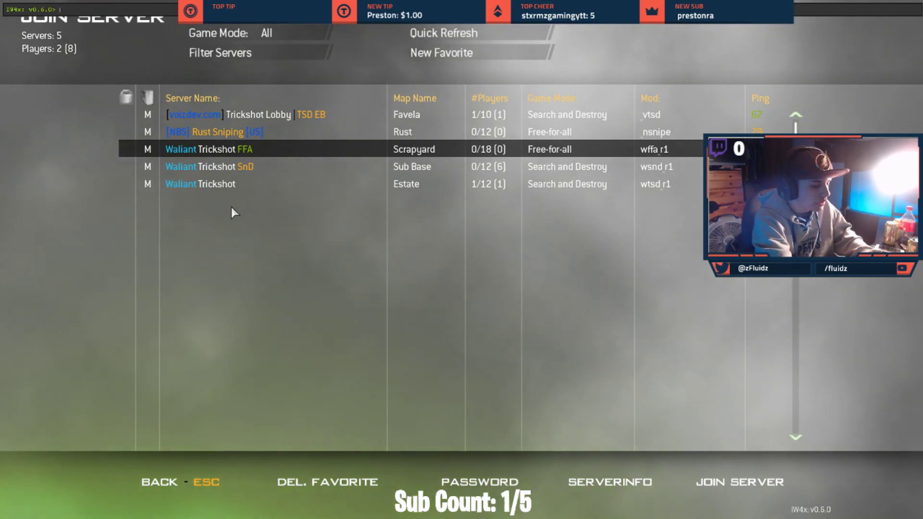
key(alt+Tab)
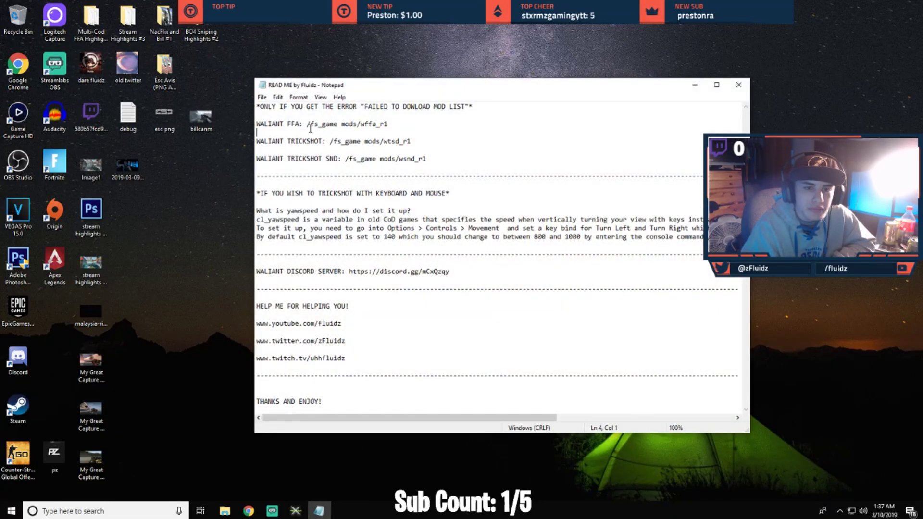
right_click(388, 126)
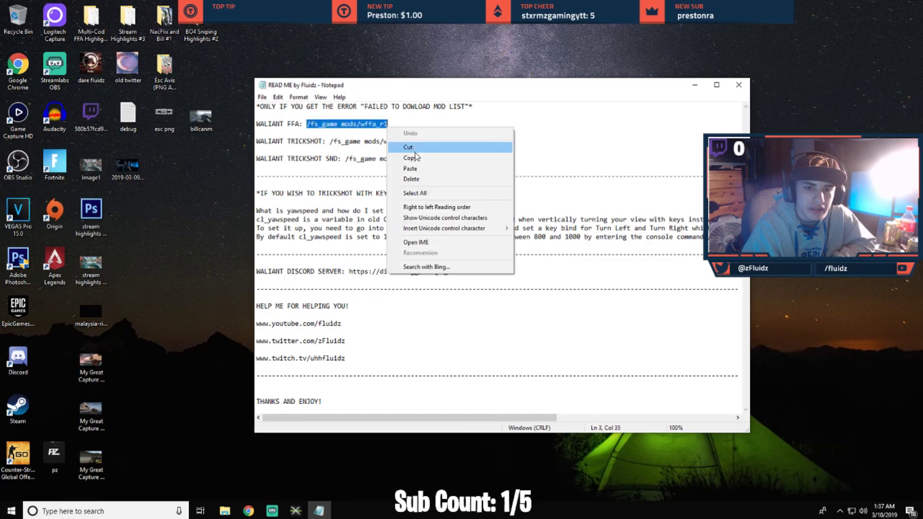
click(414, 157)
key(alt+Tab)
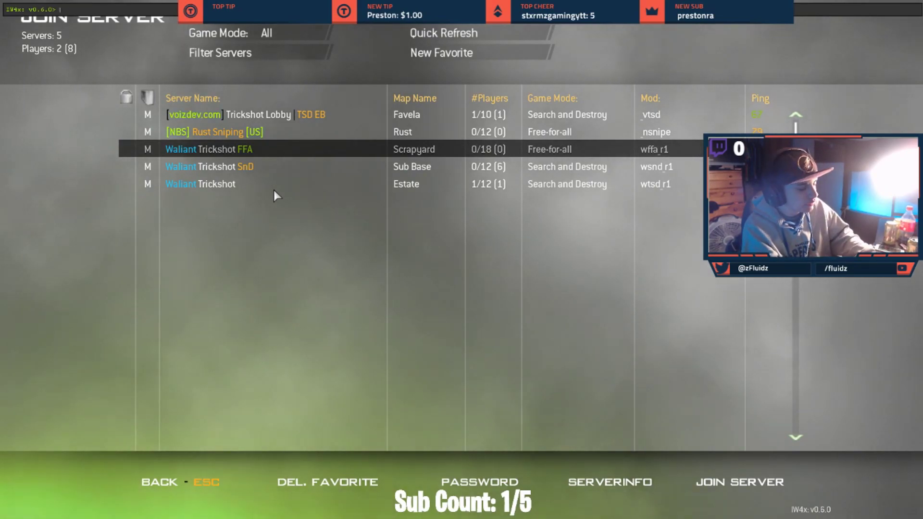
key(ctrl+v)
key(Return)
key(grave)
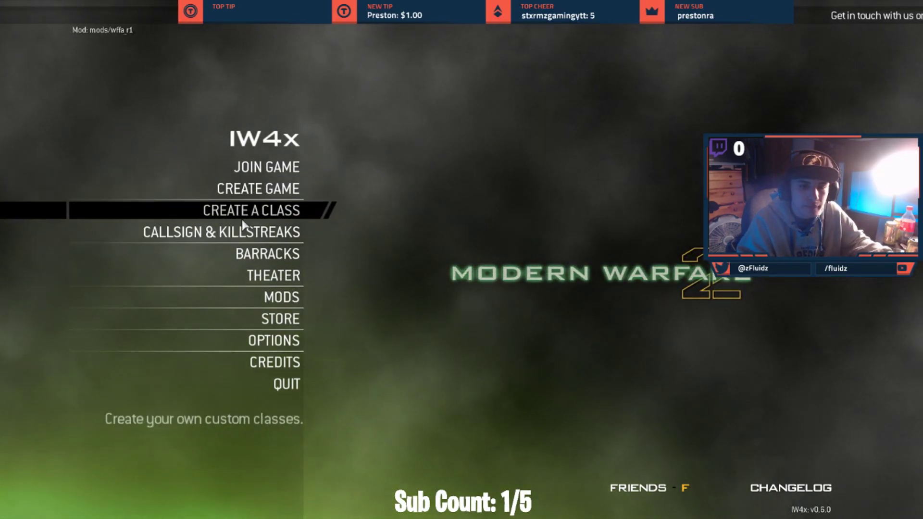
Leave the custom class list and join the Waliant Trickshot FFA server from the server browser.
click(264, 210)
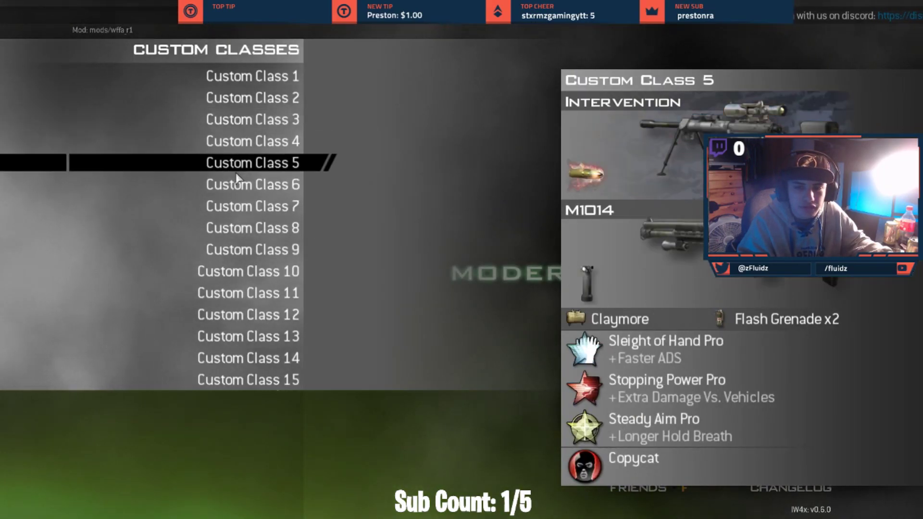
key(Escape)
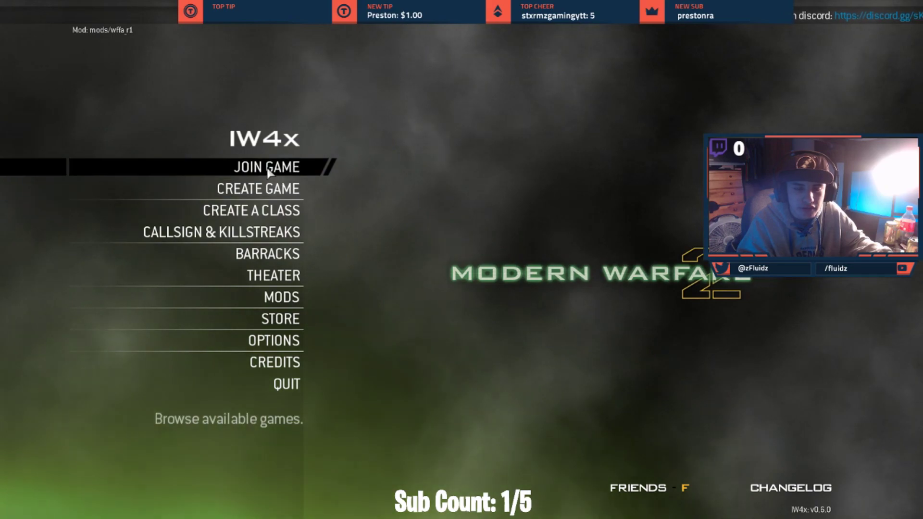
click(267, 168)
double_click(241, 163)
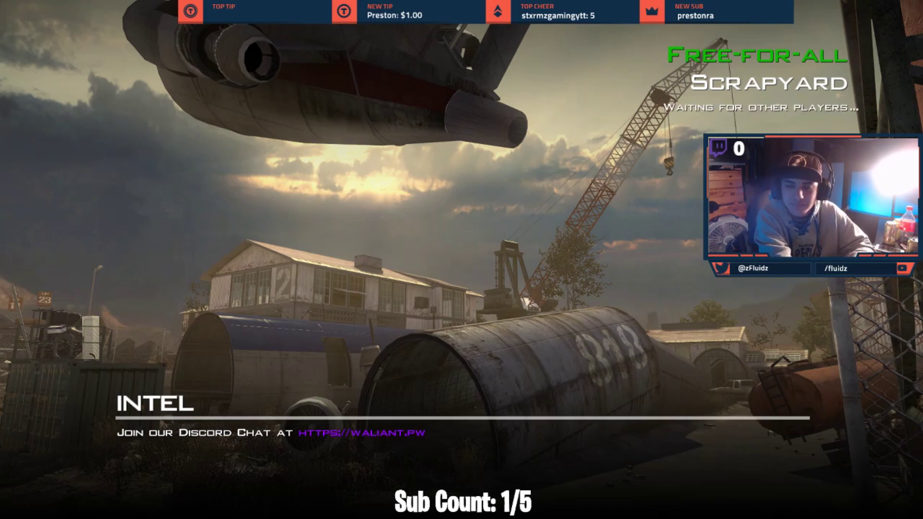
Leave the Scrapyard match by running /disconnect in the console.
key(grave)
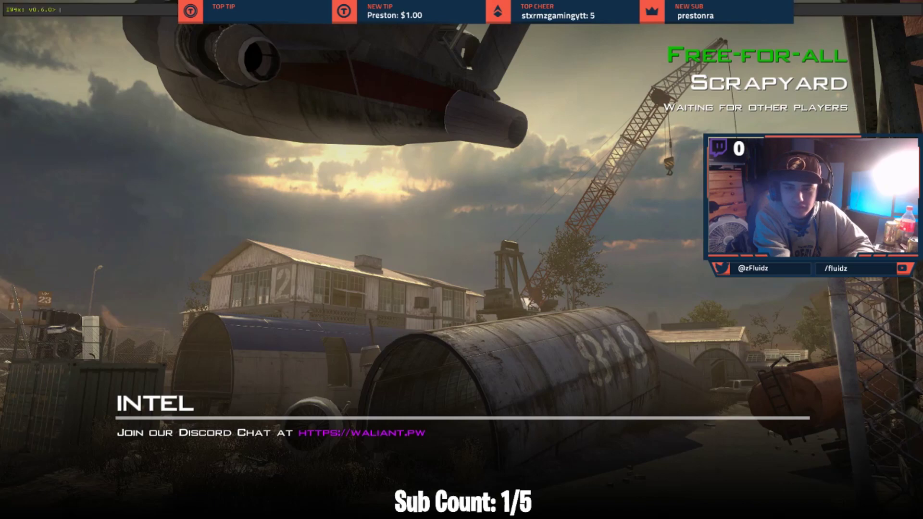
text(/dis)
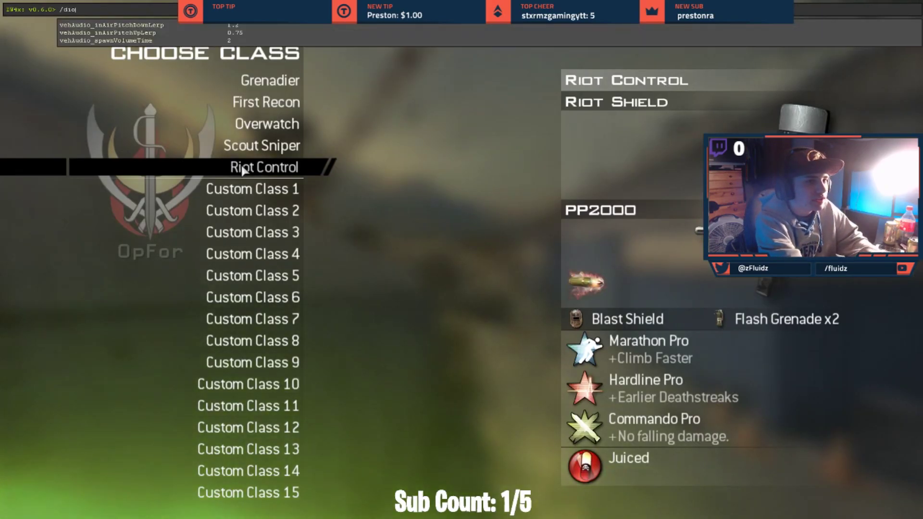
text(connect)
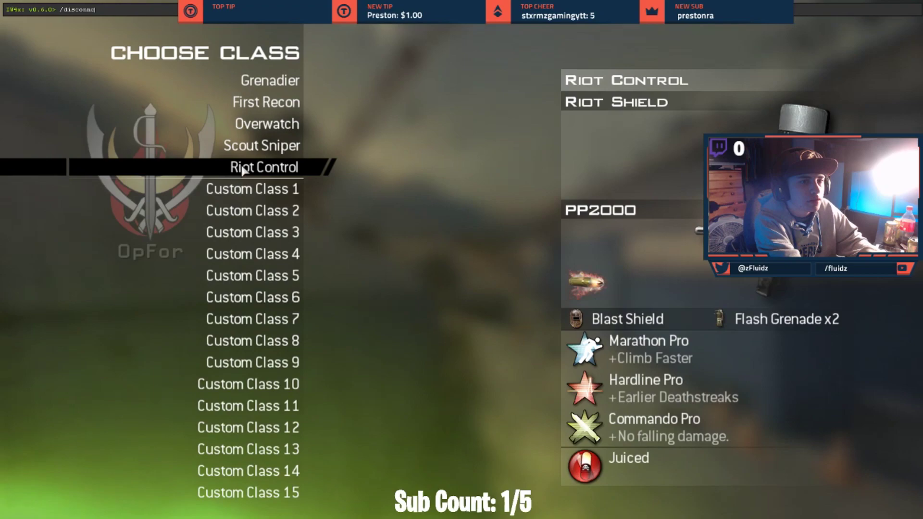
key(Return)
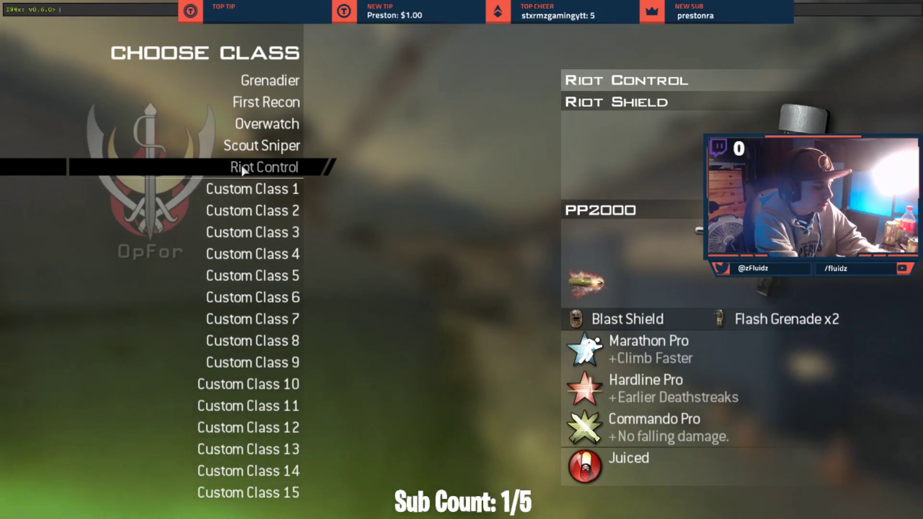
text(/do)
key(BackSpace)
text(isconnect)
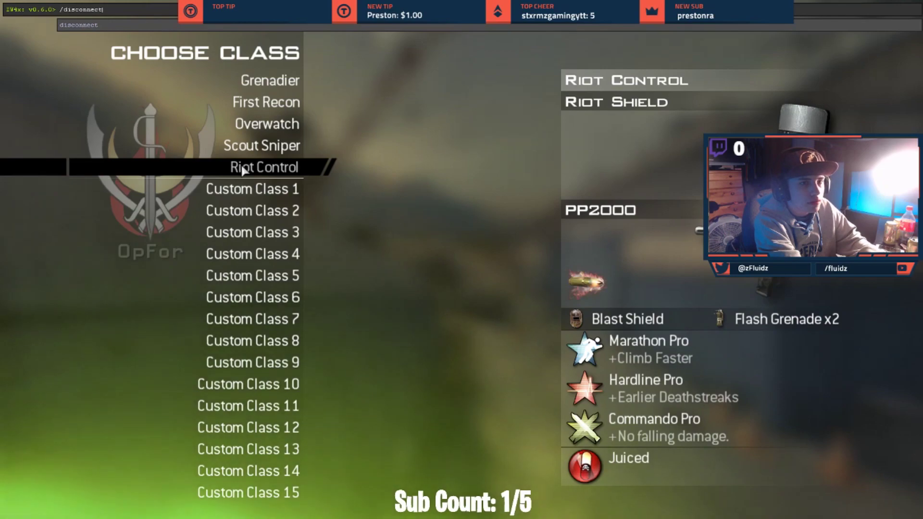
key(Return)
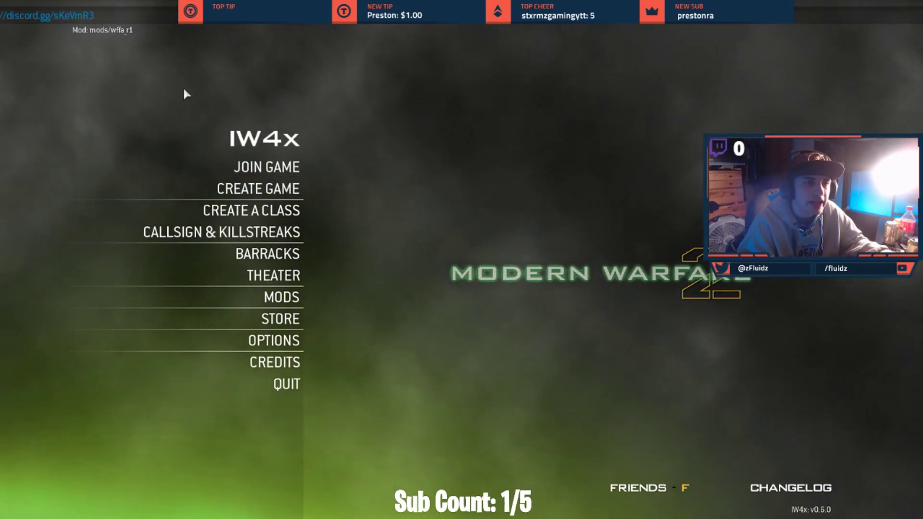
key(grave)
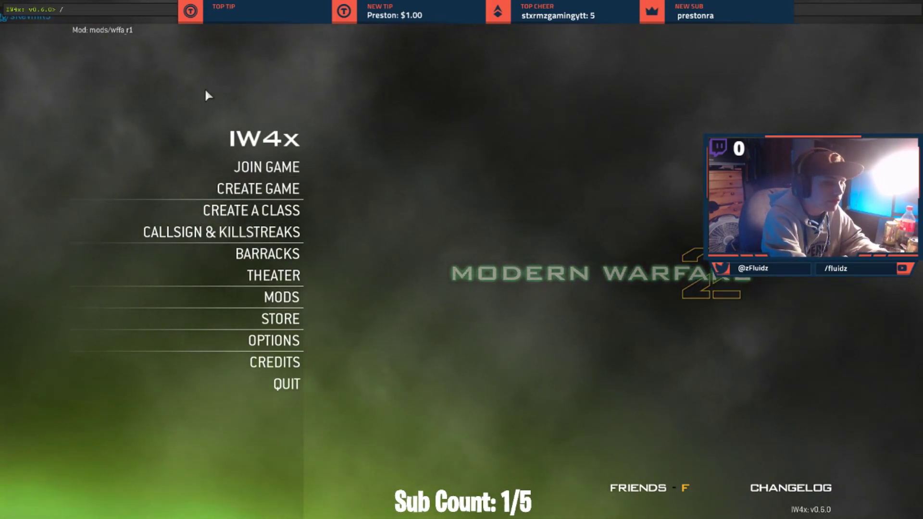
text(/callingcar)
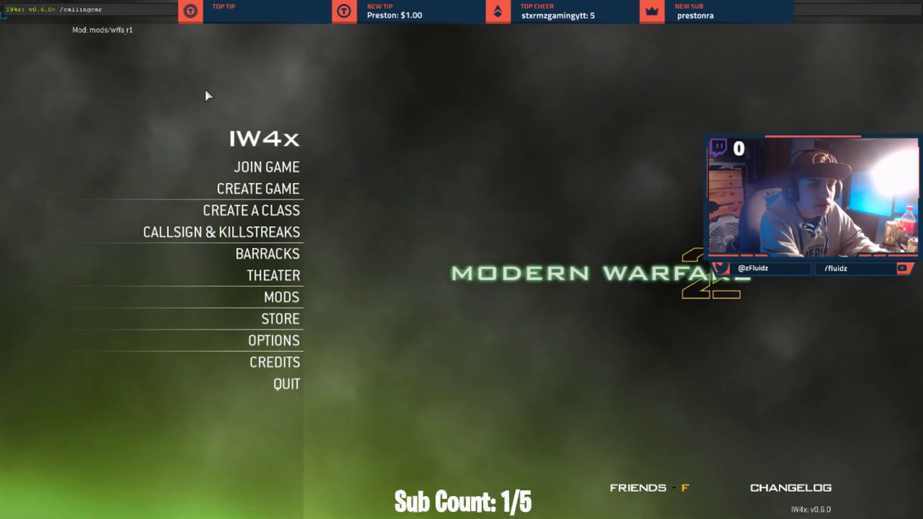
key(BackSpace)
key(BackSpace)
key(BackSpace)
key(BackSpace)
key(BackSpace)
key(BackSpace)
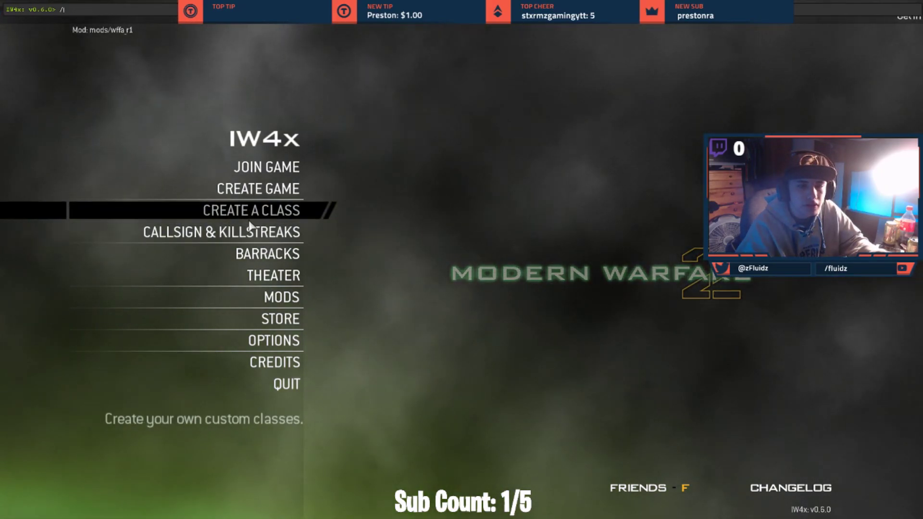
Open Callsign & Killstreaks and look up the console commands that contain "title".
click(263, 232)
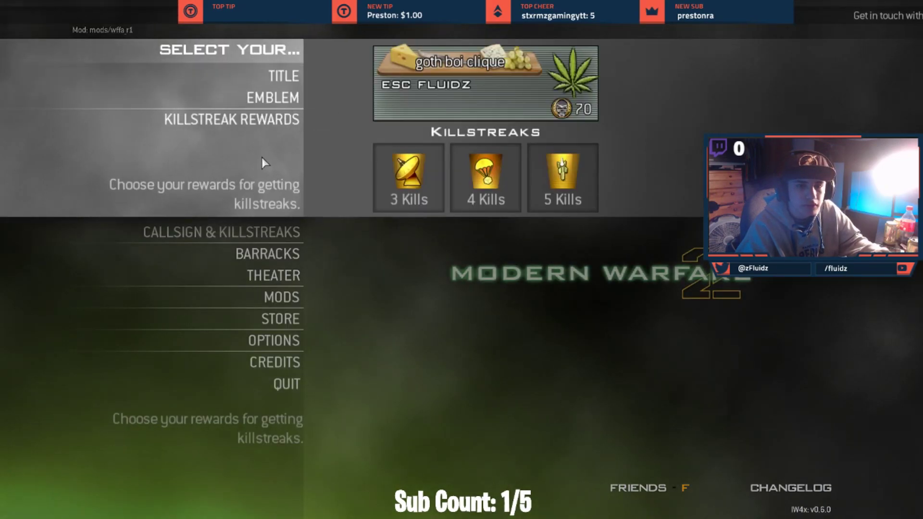
key(grave)
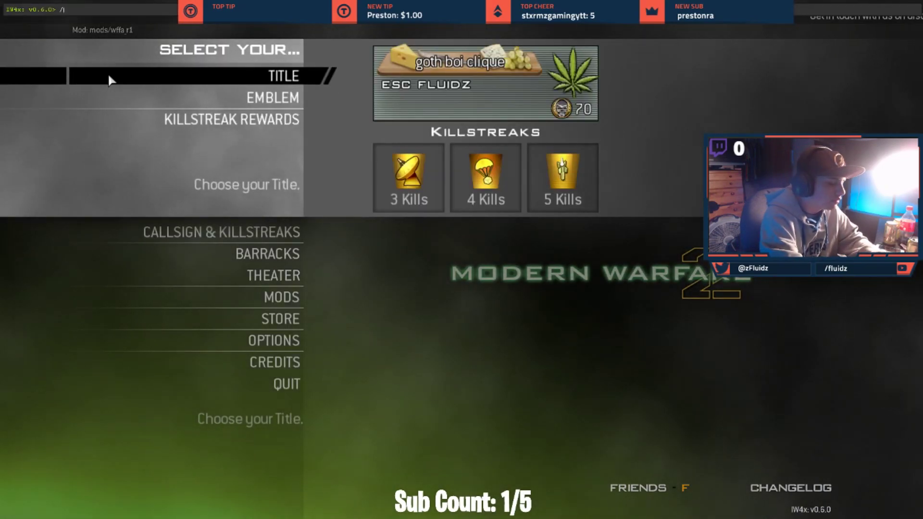
text(/title)
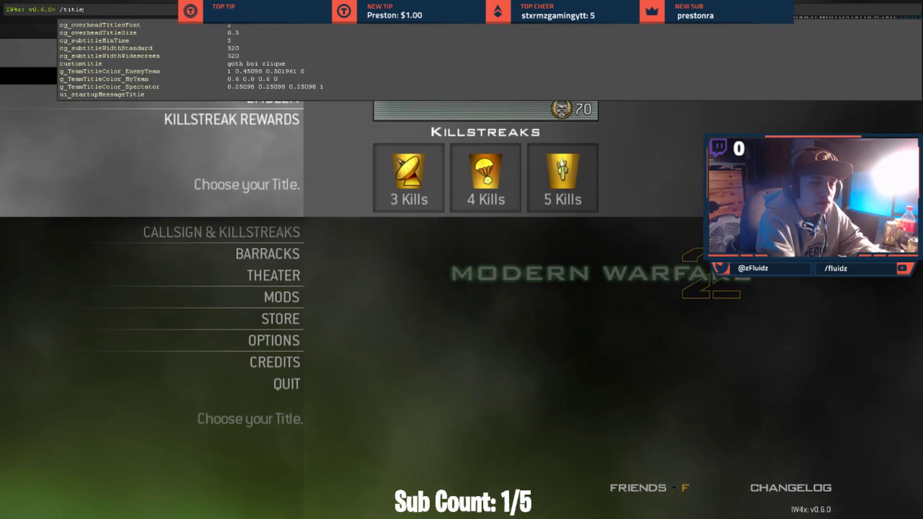
key(Tab)
key(Tab)
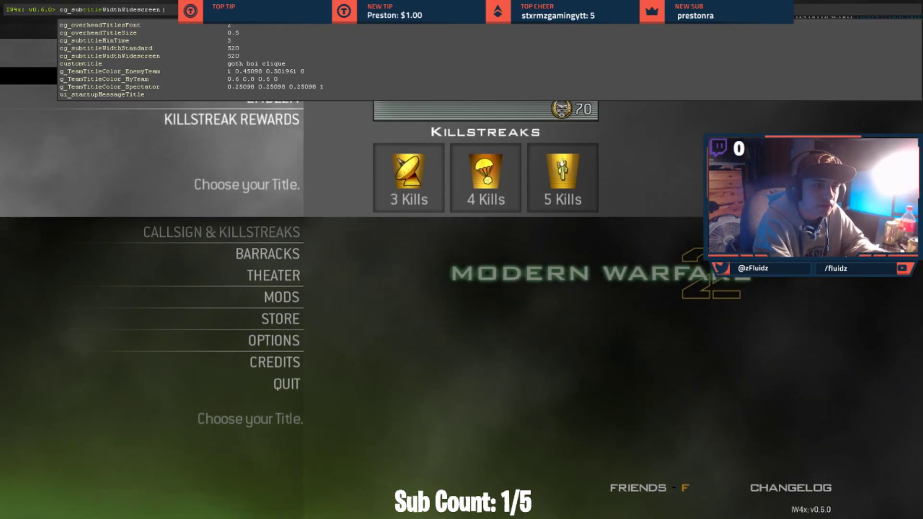
key(Return)
text(/disconnect)
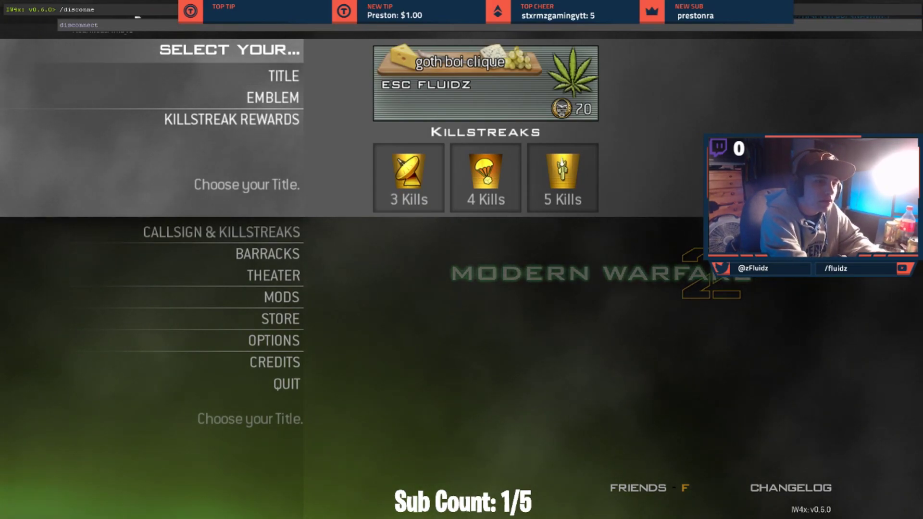
key(BackSpace)
key(BackSpace)
key(BackSpace)
key(BackSpace)
key(BackSpace)
key(BackSpace)
key(BackSpace)
key(BackSpace)
Run /customtitle IW4X Tutorial in the console to set the custom callsign title text.
text(cu)
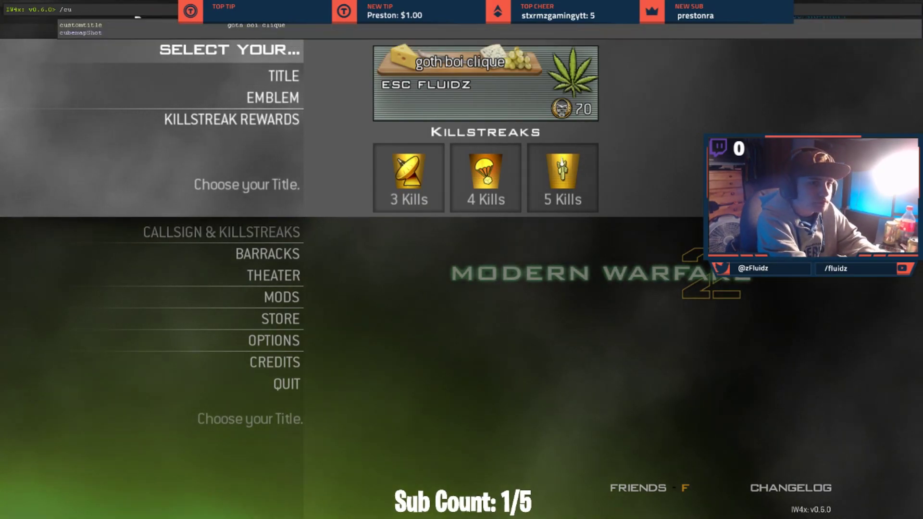
text(stomtitle)
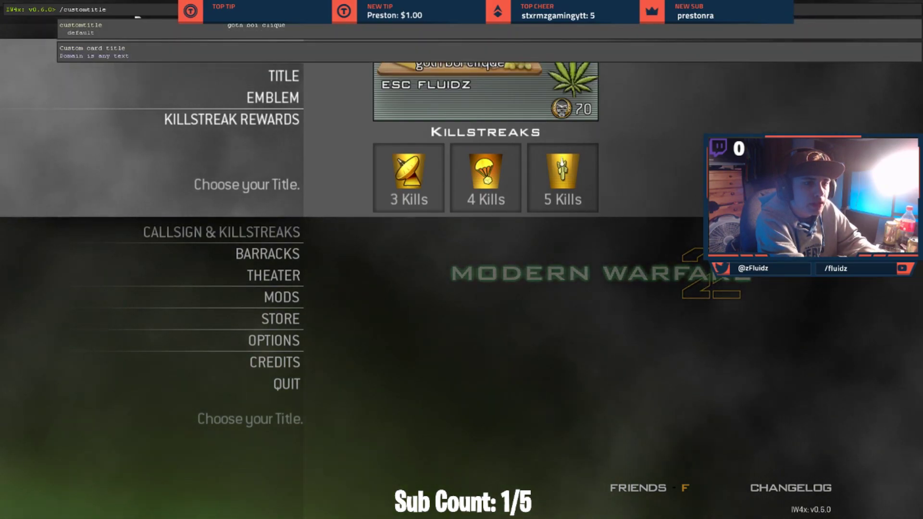
text( 1U)
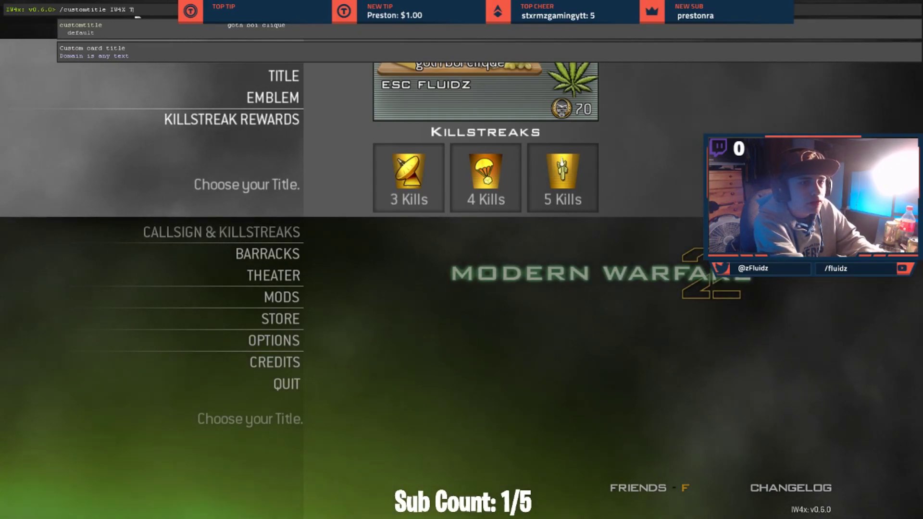
key(Return)
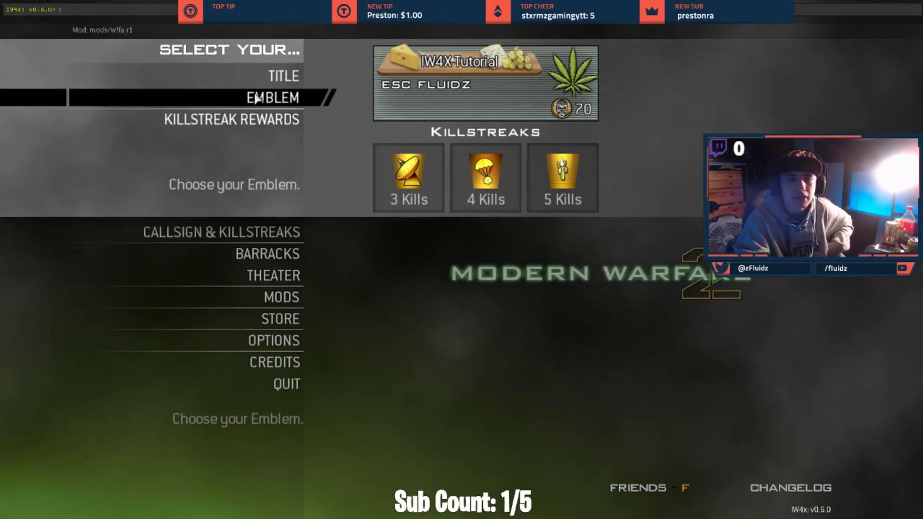
Open the callsign title selection and look through the title backgrounds on its first pages.
click(201, 77)
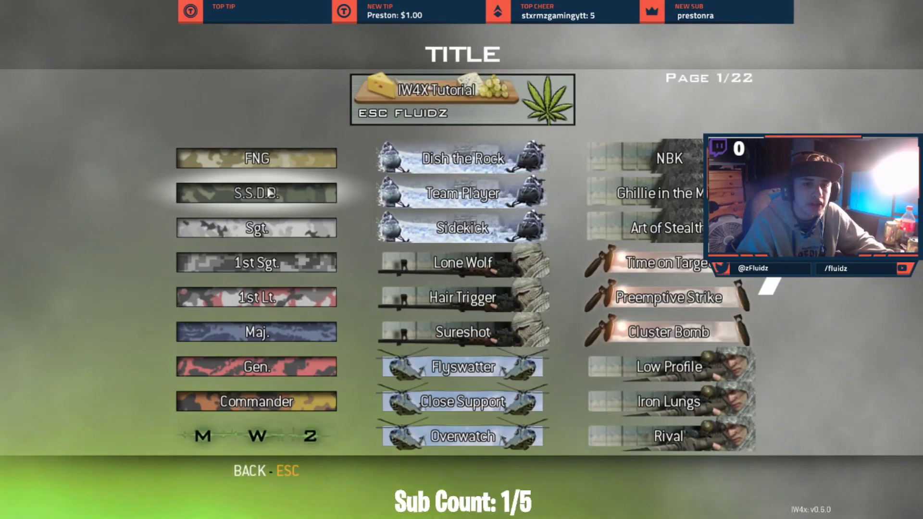
click(771, 287)
click(770, 287)
click(770, 287)
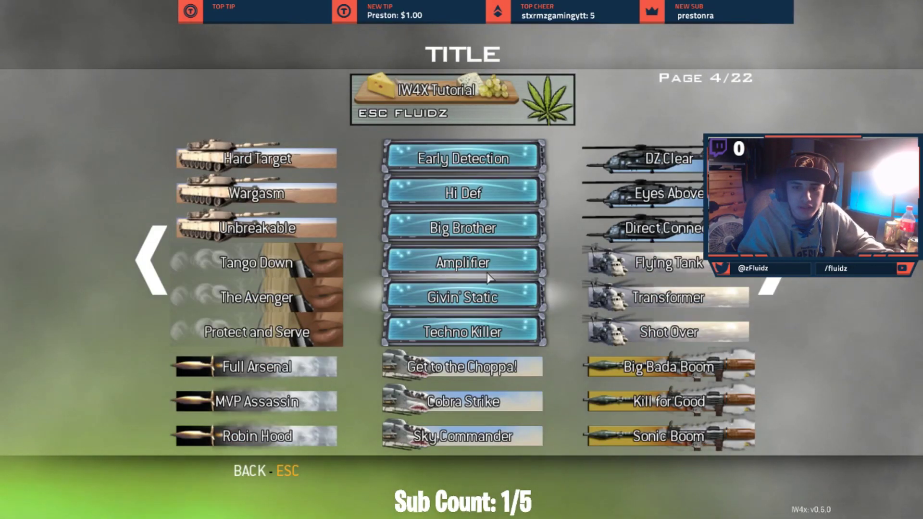
click(770, 287)
click(770, 287)
click(771, 287)
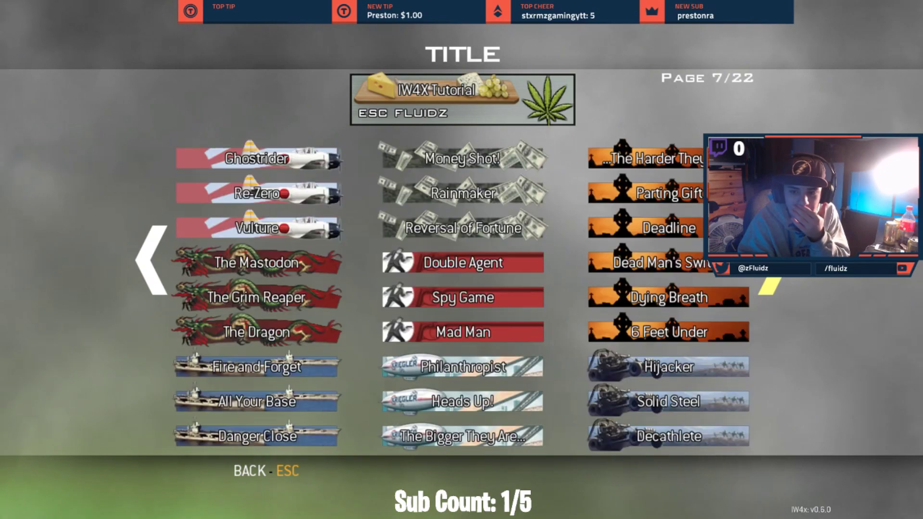
click(770, 287)
click(771, 287)
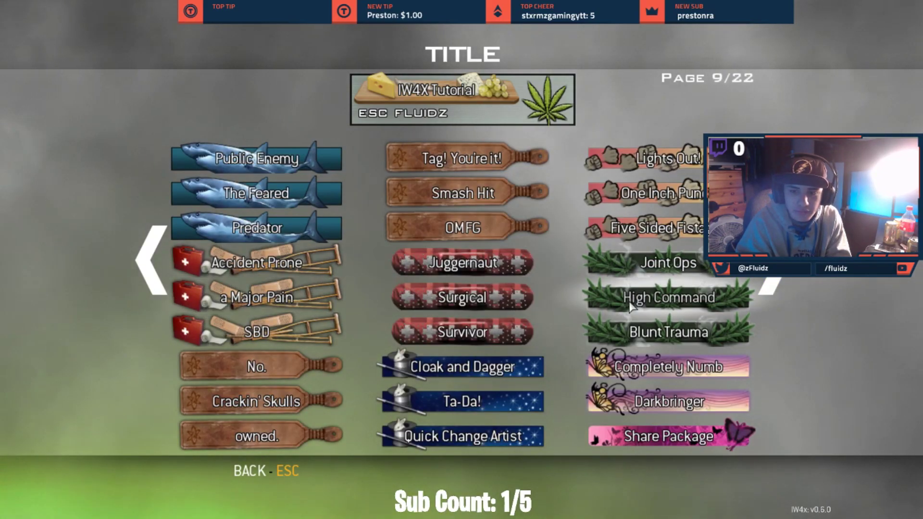
click(771, 287)
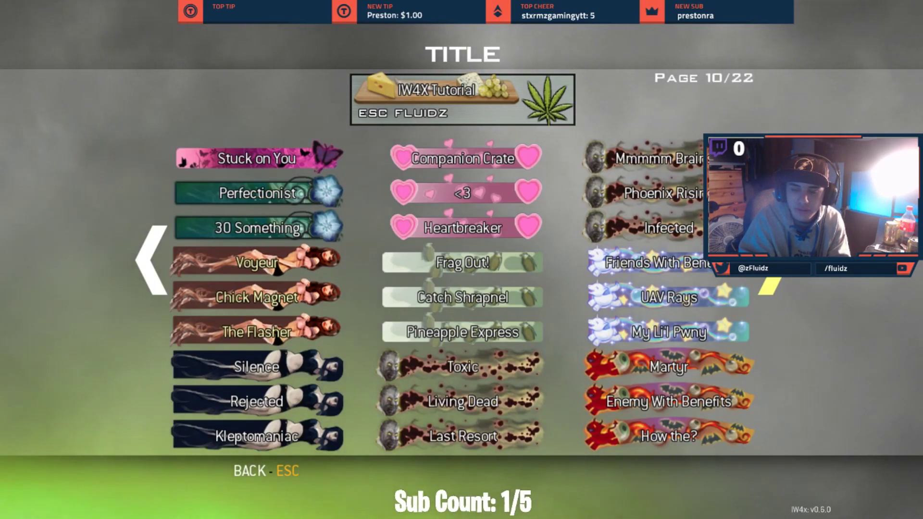
click(770, 287)
click(770, 287)
click(142, 273)
click(143, 273)
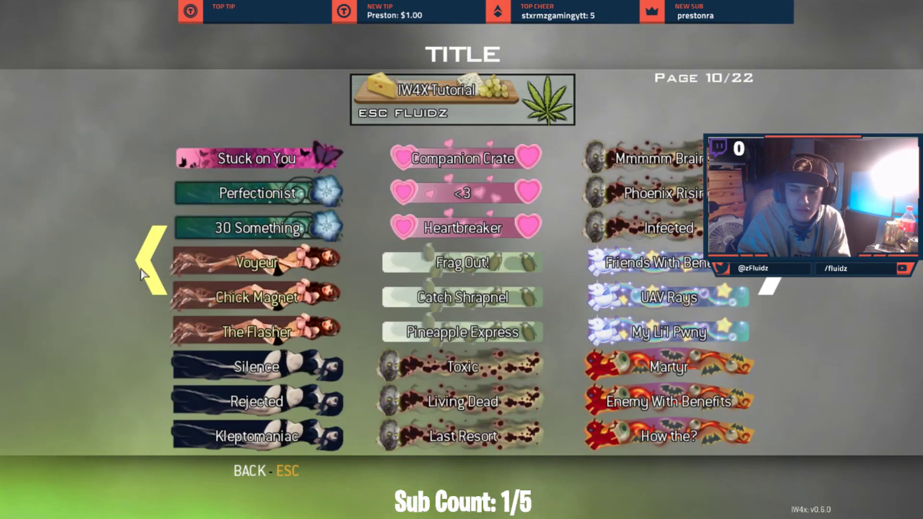
click(142, 273)
click(142, 273)
click(143, 273)
click(142, 273)
click(142, 273)
click(141, 273)
click(141, 273)
click(141, 272)
click(141, 272)
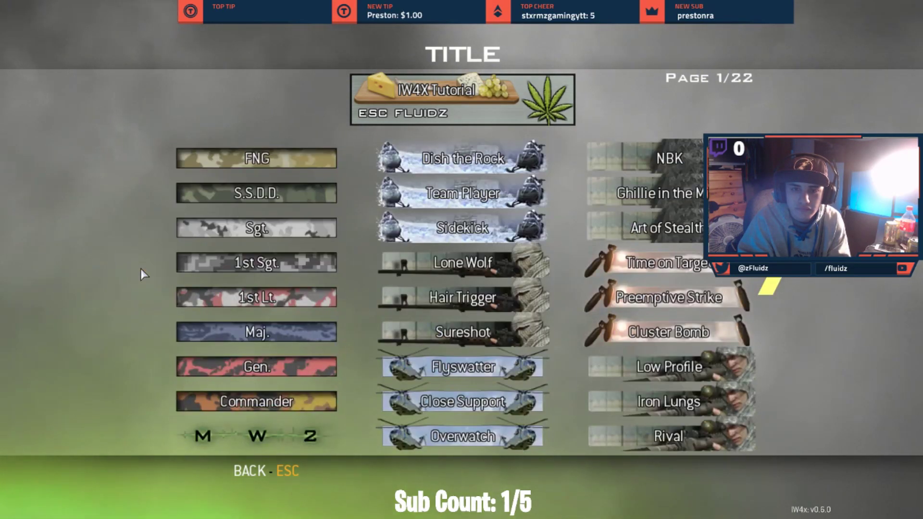
Apply a money-themed title background from page 7 of the title selection and return to the main menu.
scroll(461, 296, down, 8)
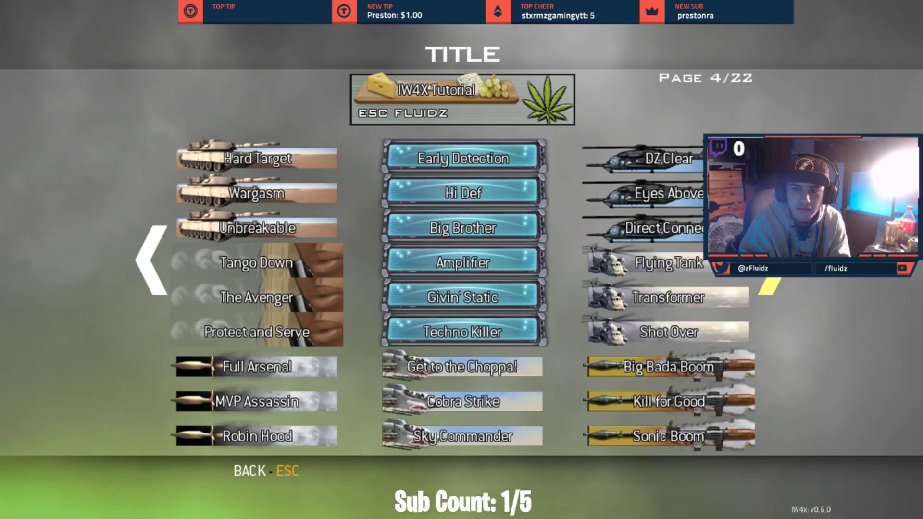
scroll(240, 240, up, 2)
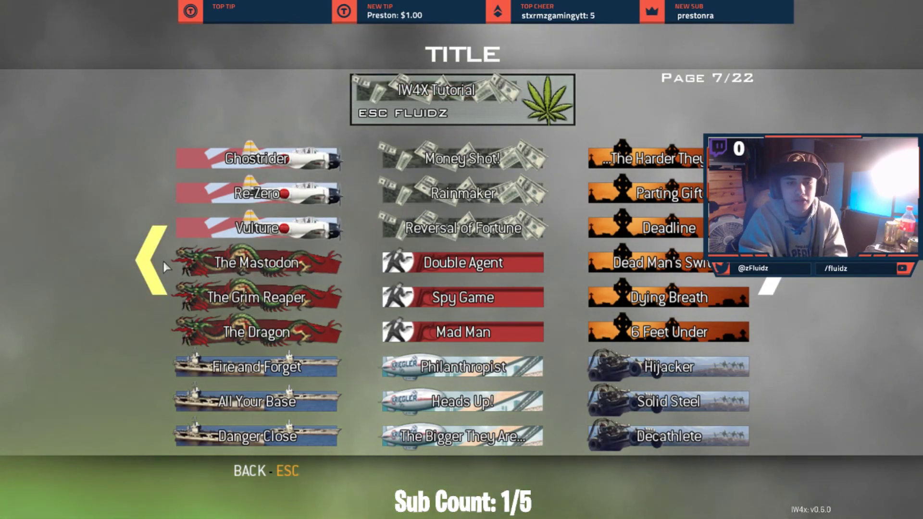
key(Escape)
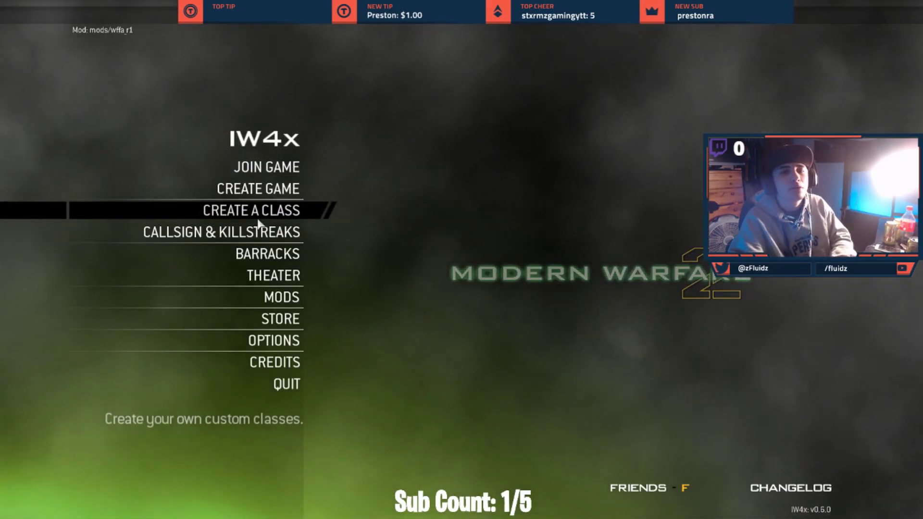
Join the Waliant Trickshot FFA server from the server browser and spawn with a custom Intervention class.
click(263, 166)
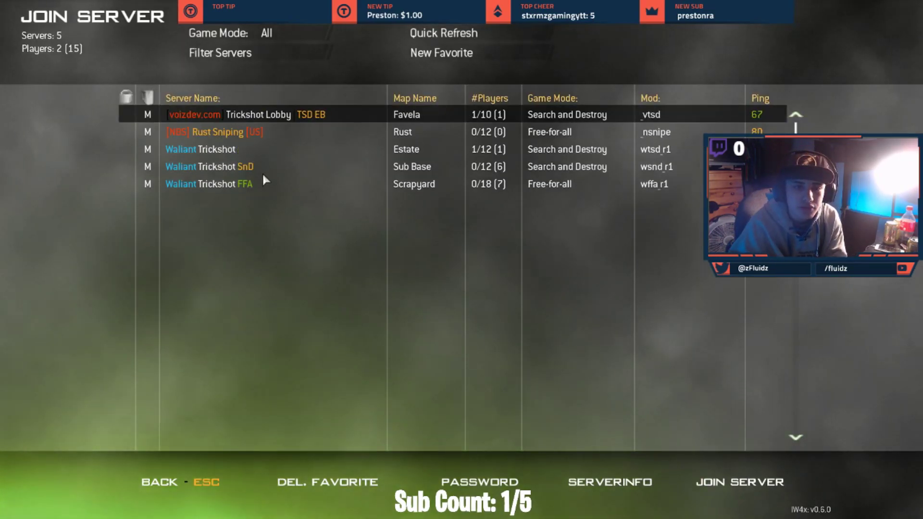
click(258, 183)
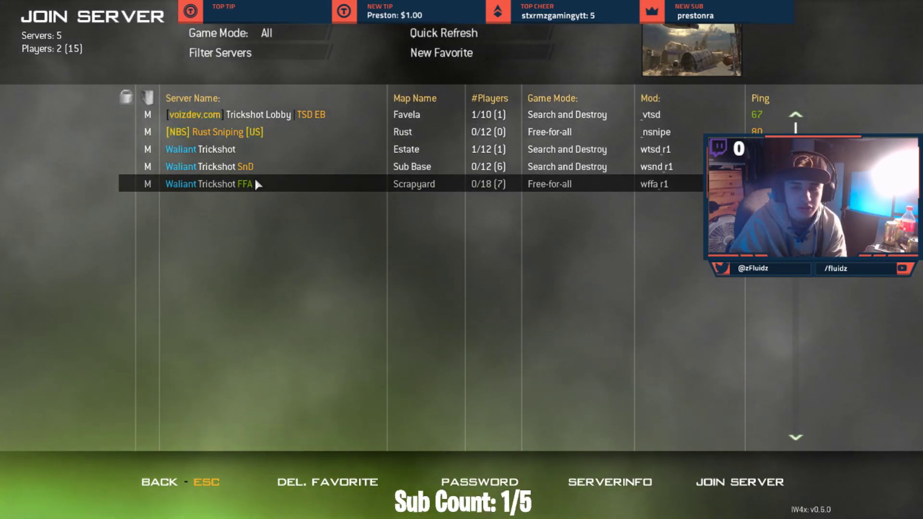
double_click(257, 184)
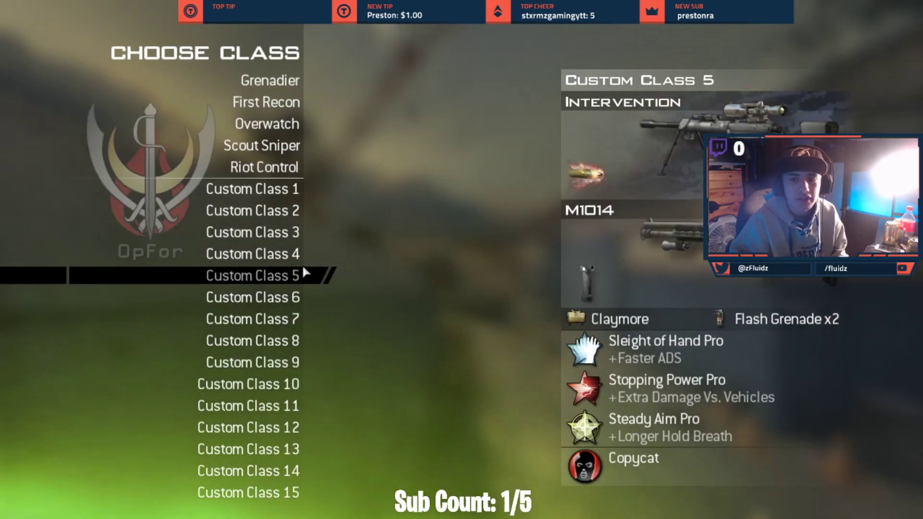
click(296, 257)
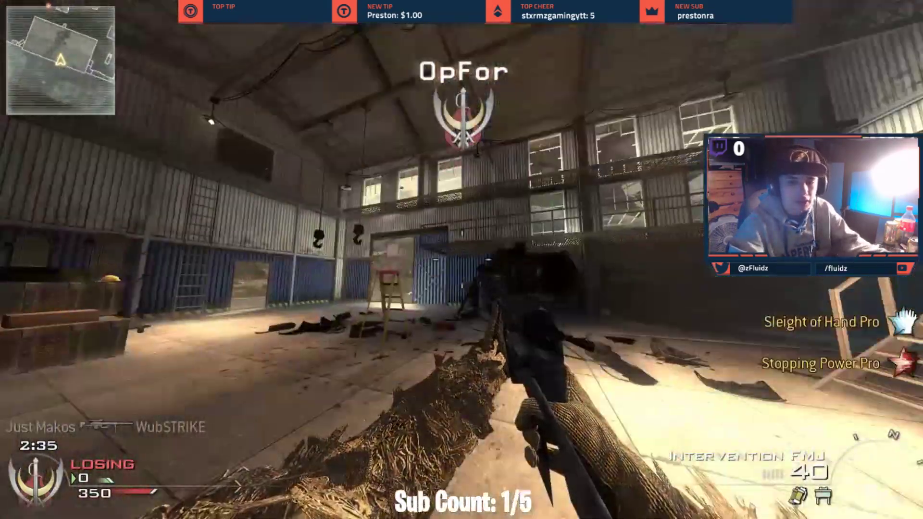
Play the Scrapyard match, swapping between the Intervention and the M1014 and firing the shotgun.
key(1)
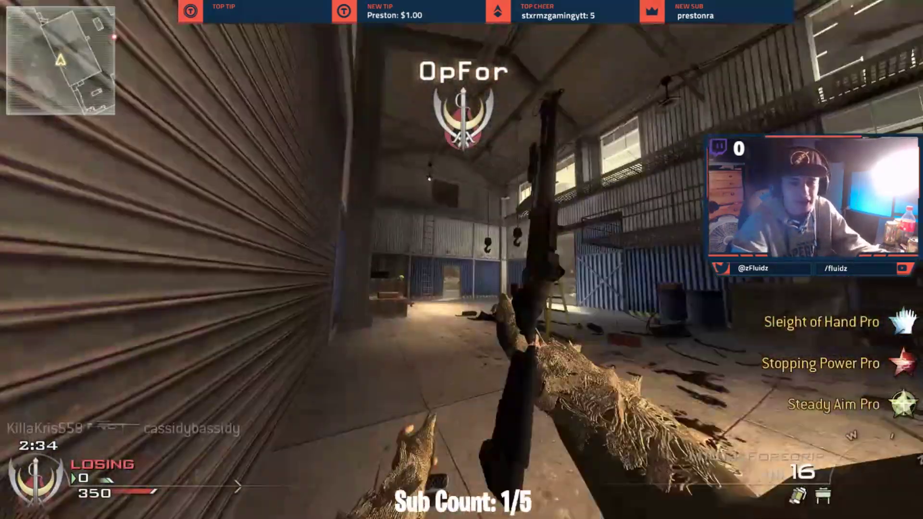
click(461, 259)
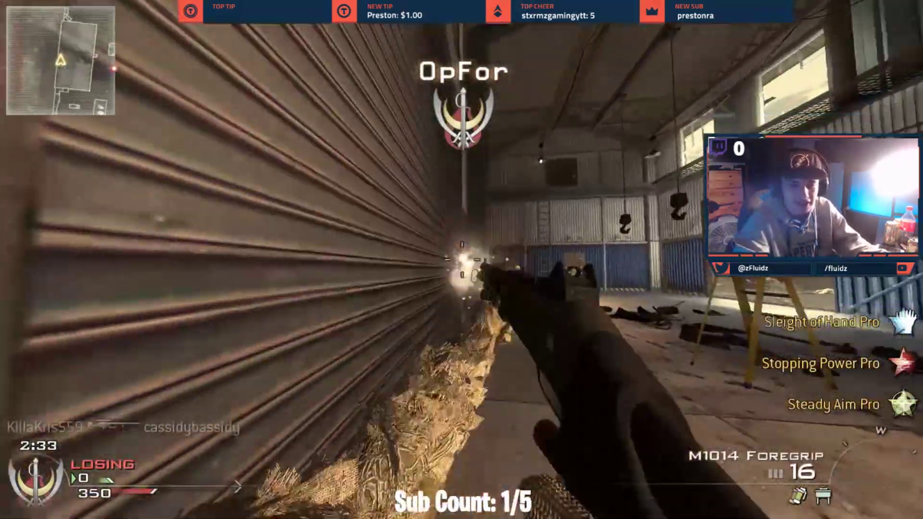
key(2)
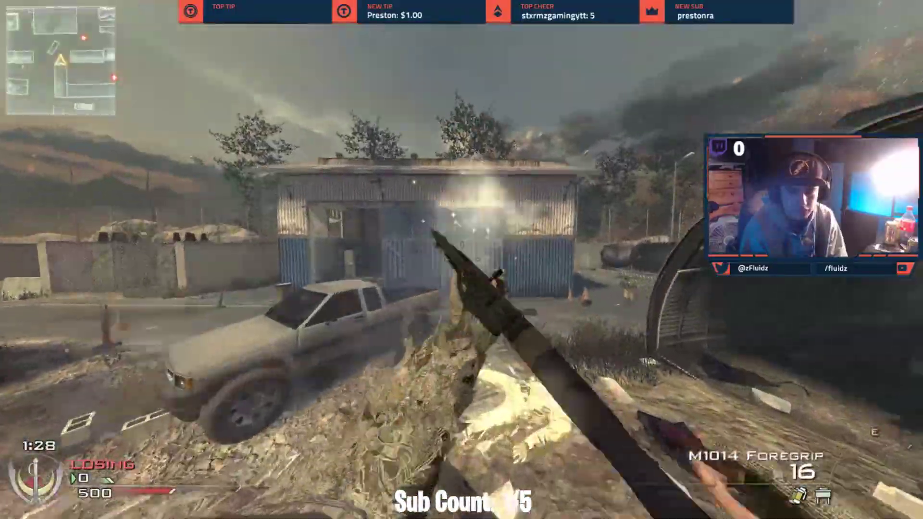
key(2)
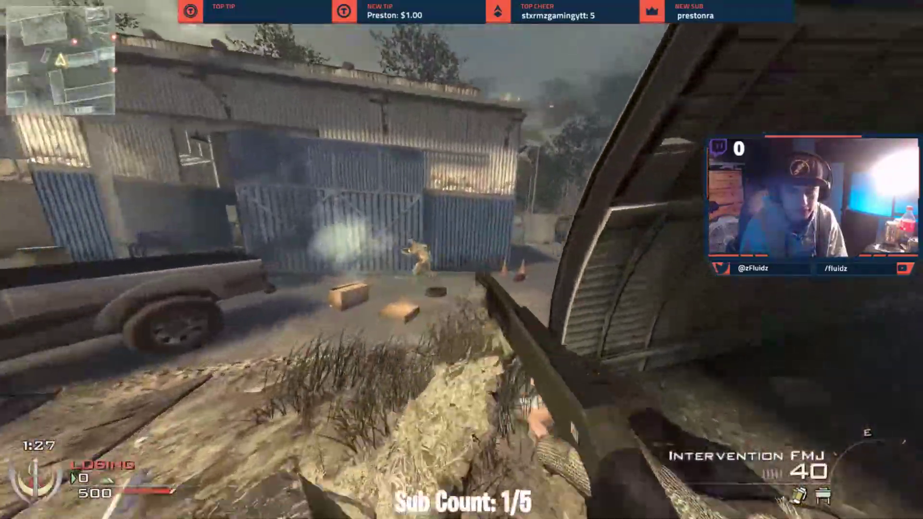
key(1)
click(461, 260)
click(462, 260)
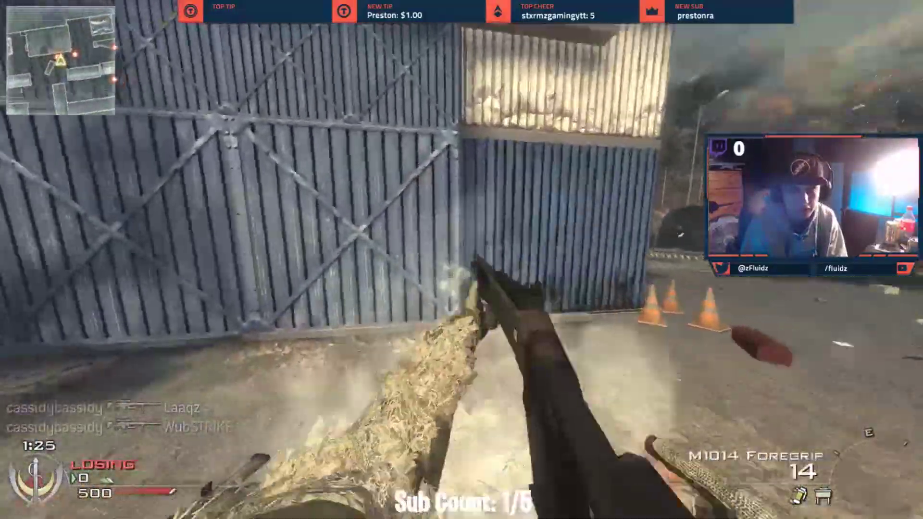
key(2)
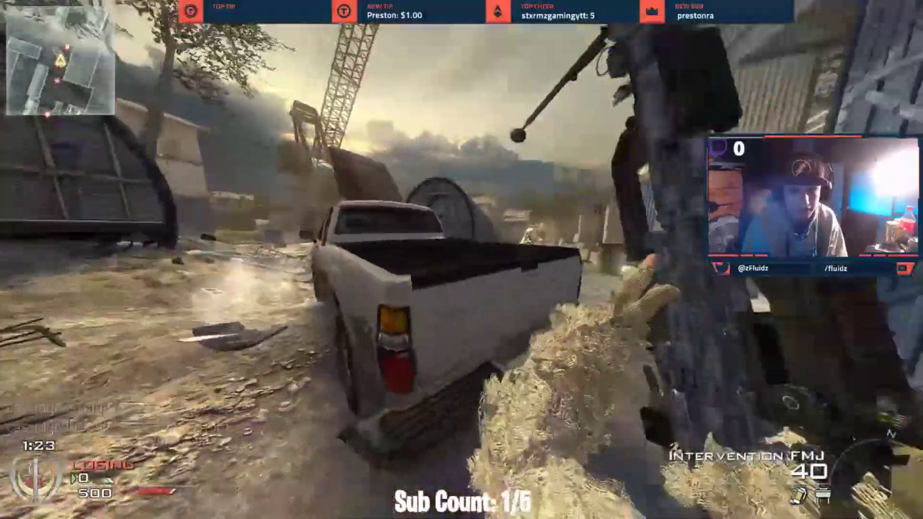
key(1)
click(461, 260)
key(2)
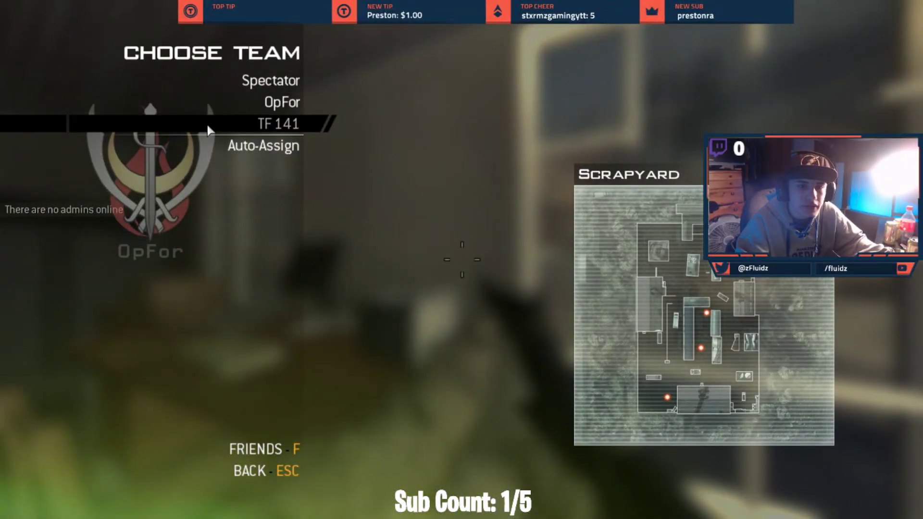
Open the in-game options and check the mouse sensitivity in the Look controls.
key(Escape)
click(207, 124)
key(Escape)
key(Escape)
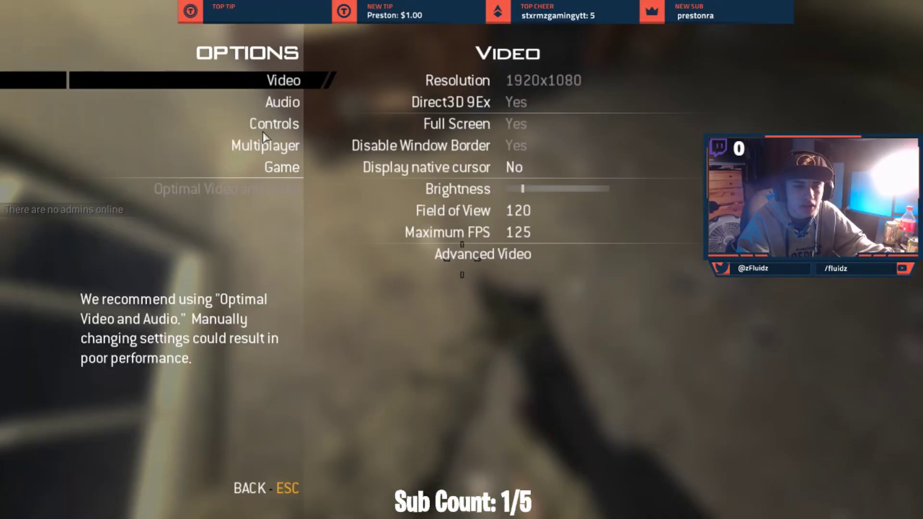
click(284, 126)
click(454, 124)
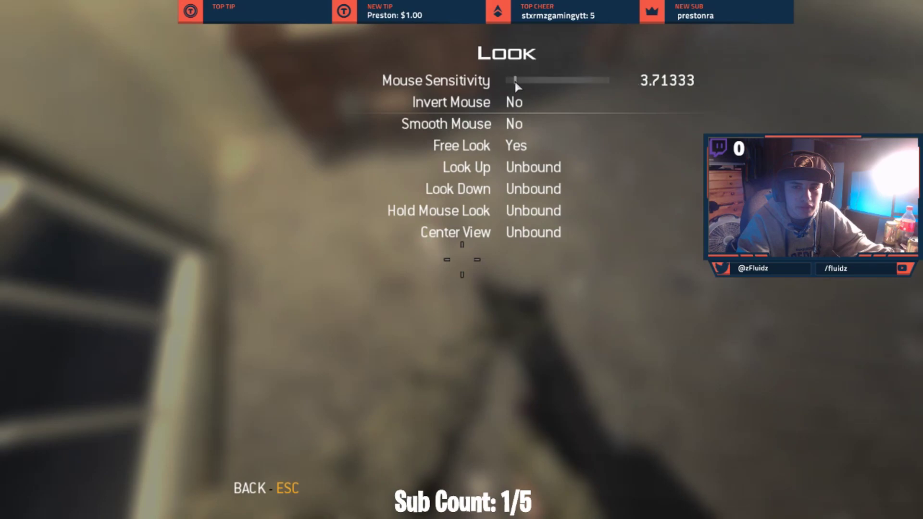
key(Escape)
Set the Field of View video option to 65 (Default) and return to the match.
click(284, 80)
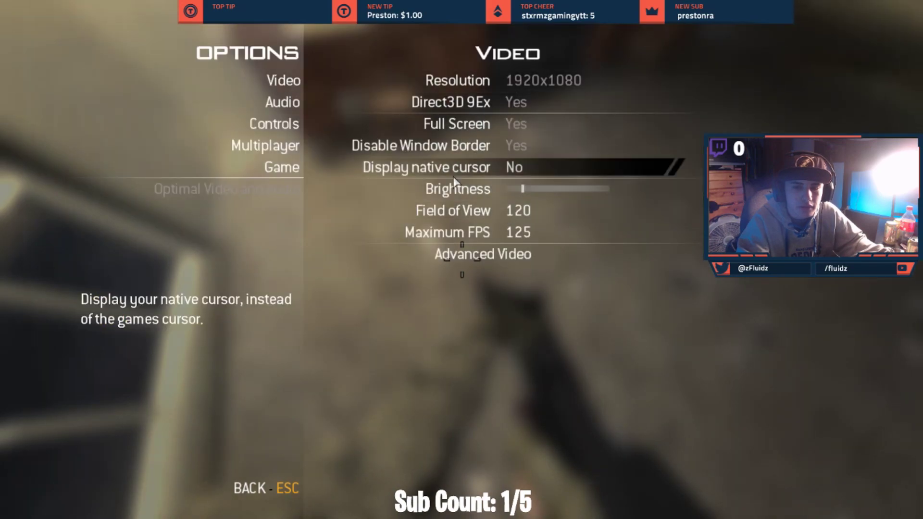
click(498, 231)
click(497, 230)
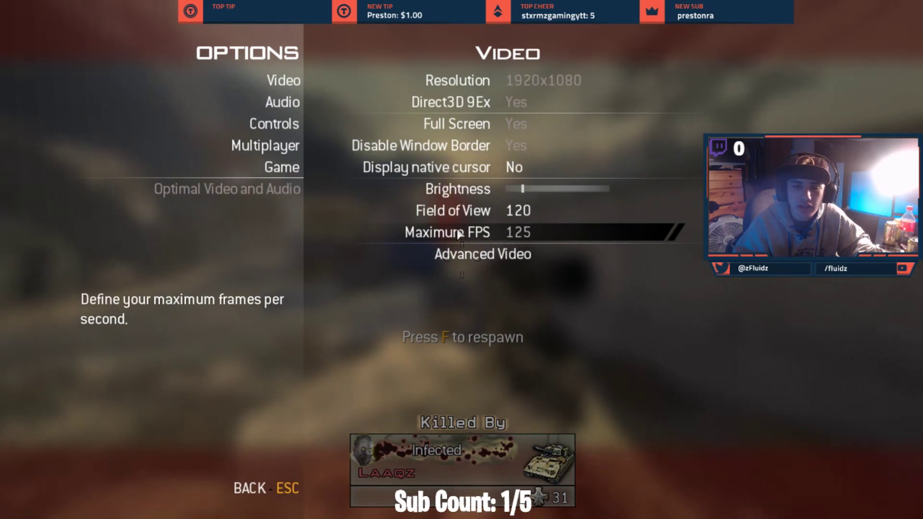
click(460, 226)
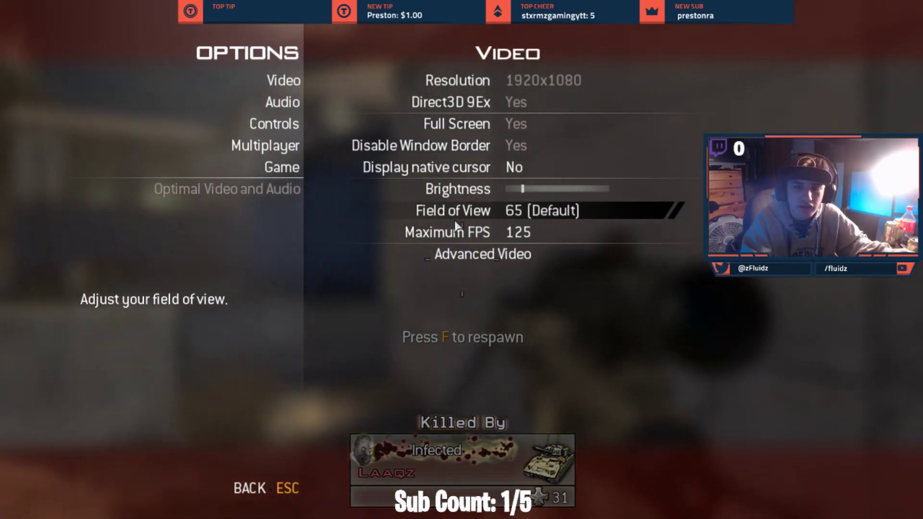
key(Escape)
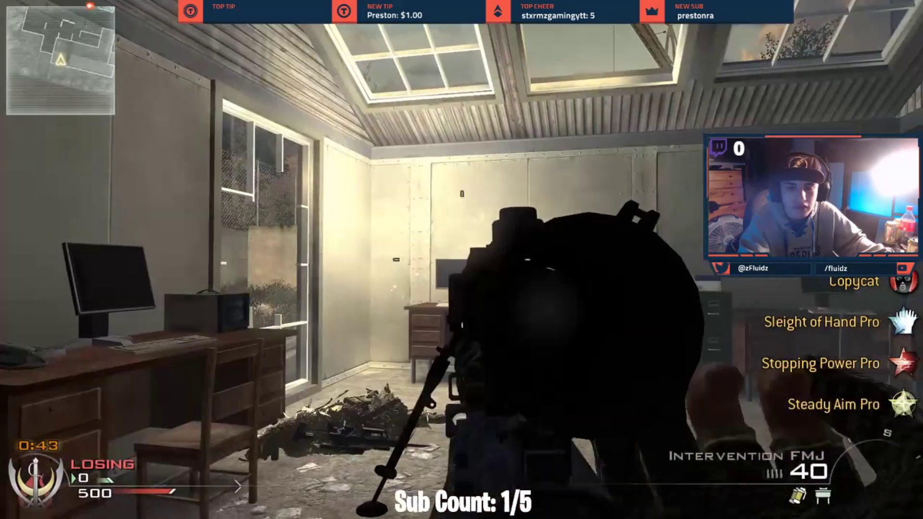
Browse the in-game options, checking the Look controls and the Audio settings.
key(Escape)
click(197, 104)
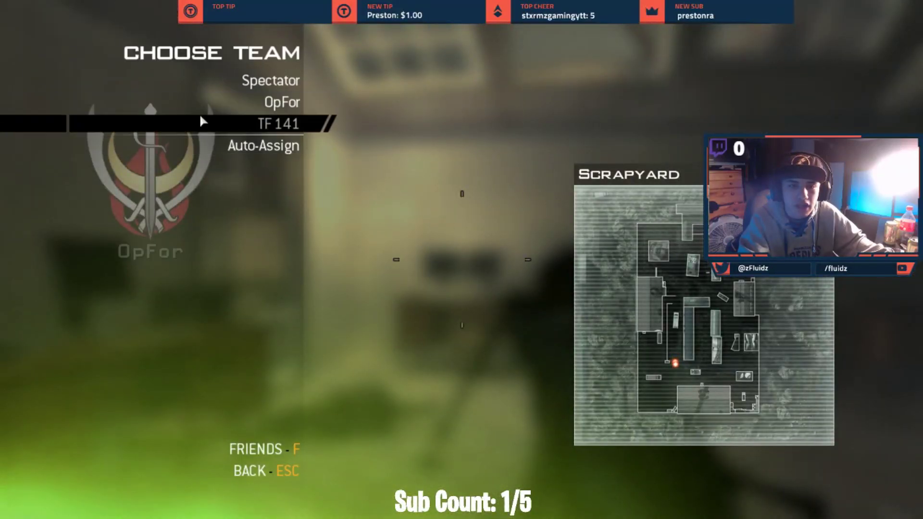
key(Escape)
click(220, 126)
click(221, 126)
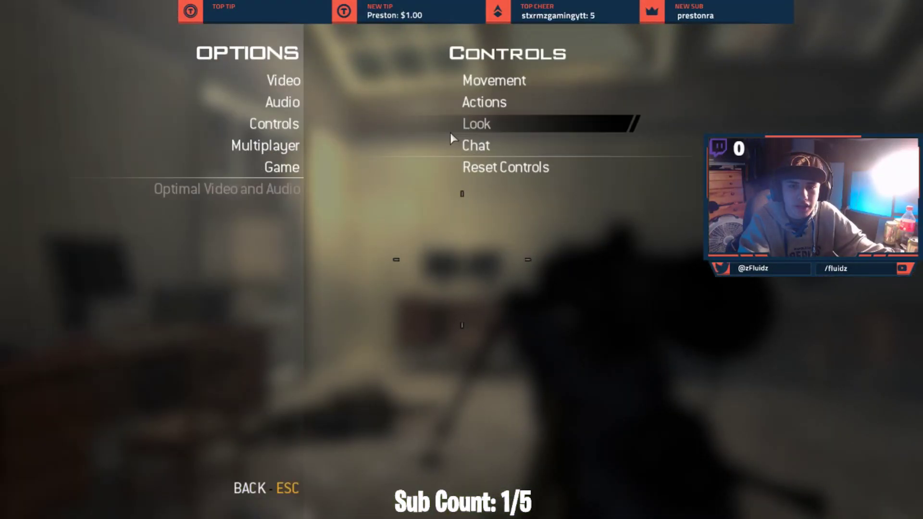
click(476, 124)
key(Escape)
click(281, 102)
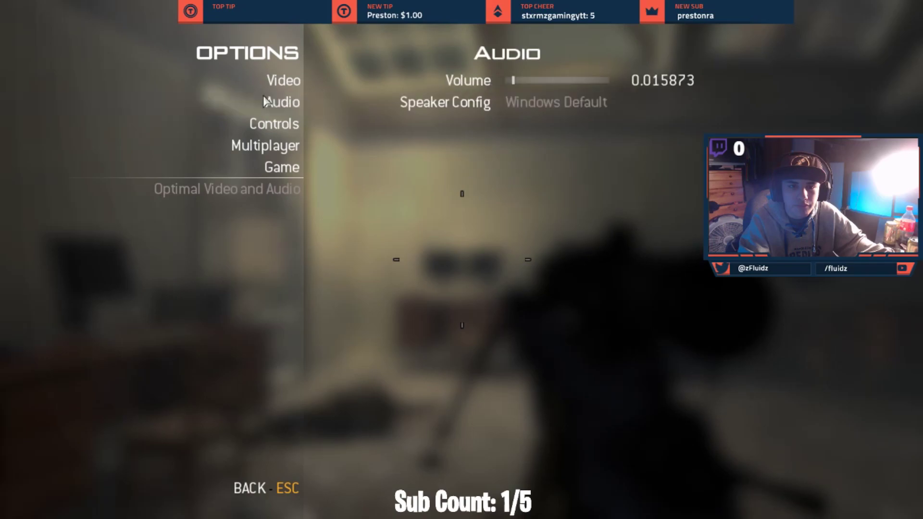
Set the Field of View video option to 90 and return to the Scrapyard match.
click(267, 87)
click(467, 211)
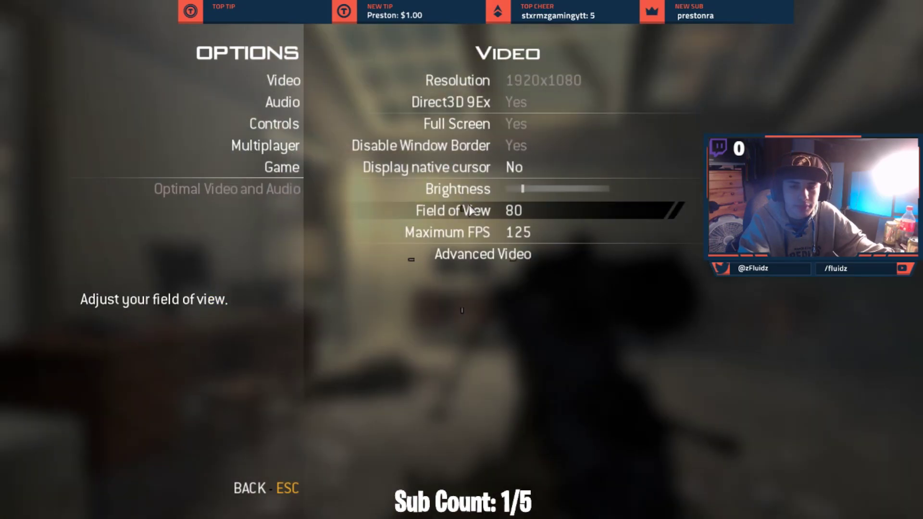
click(468, 210)
key(Escape)
key(Escape)
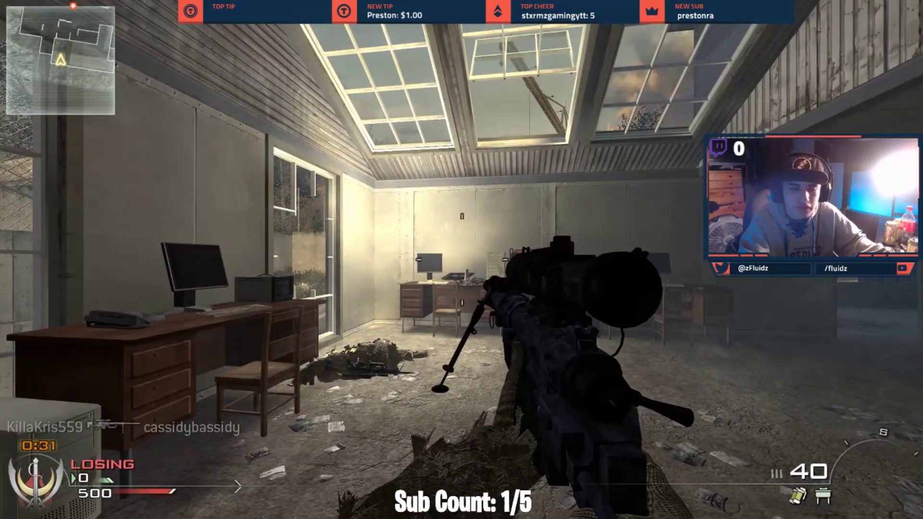
key(r)
key(Escape)
key(Escape)
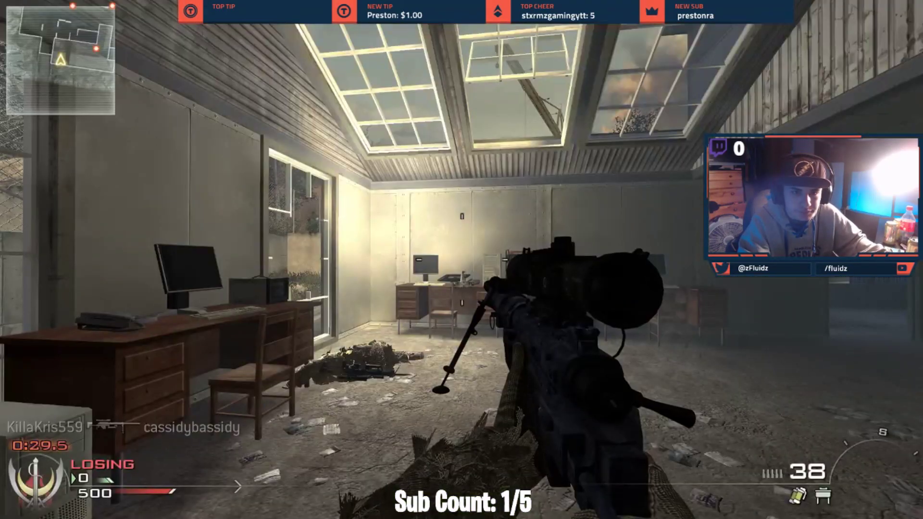
Check the Advanced Video settings in the in-game options and return to the match.
key(Escape)
click(298, 124)
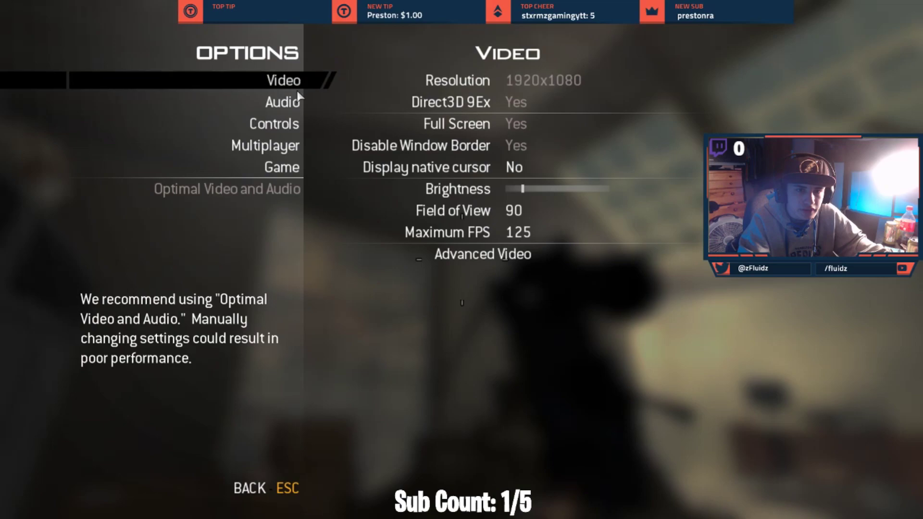
click(469, 252)
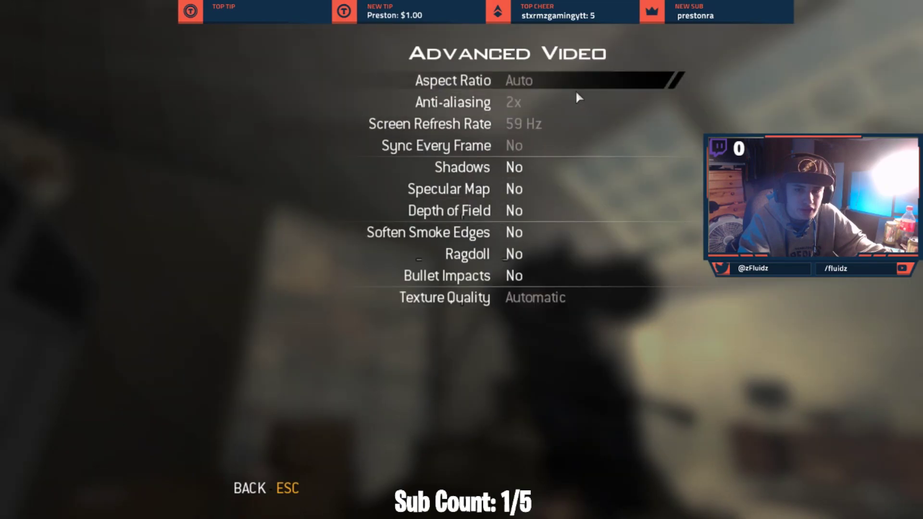
key(Escape)
key(Escape)
key(Escape)
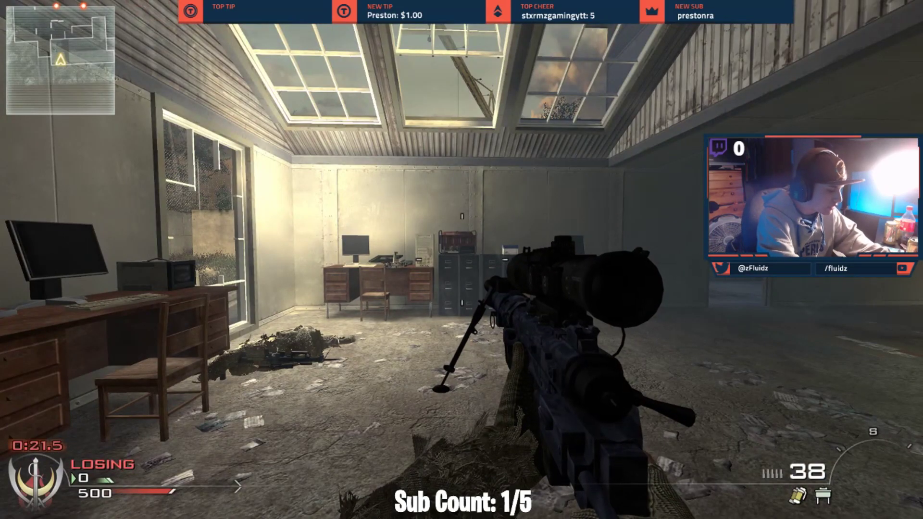
Toggle the FPS boost with the /fps console command and try the Intervention around the Scrapyard map.
text(ps)
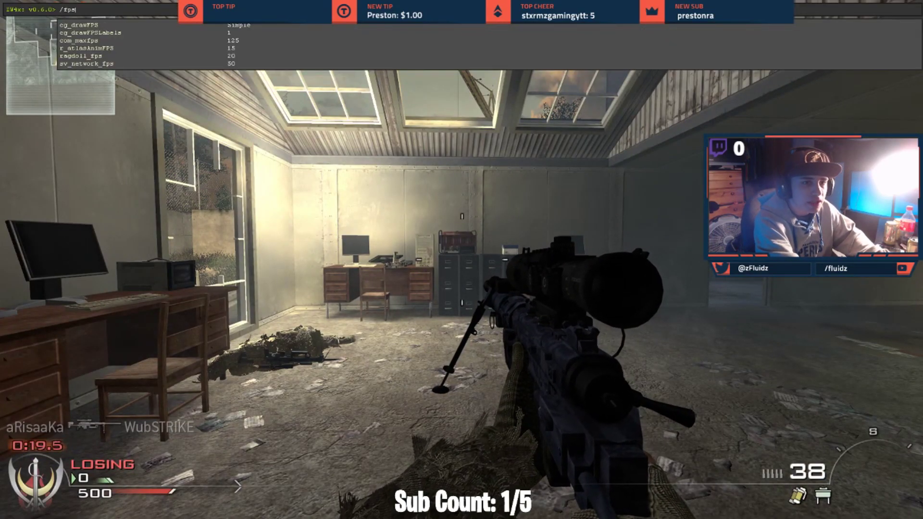
key(Return)
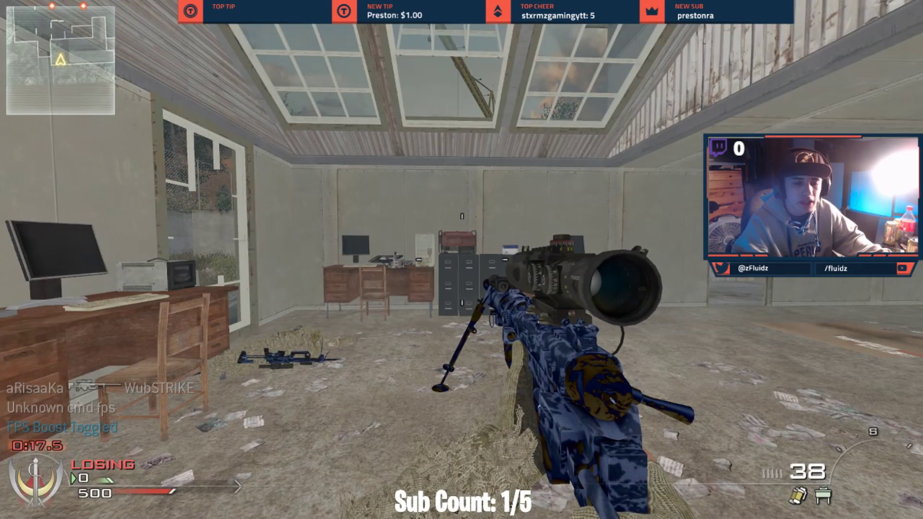
right_click(461, 260)
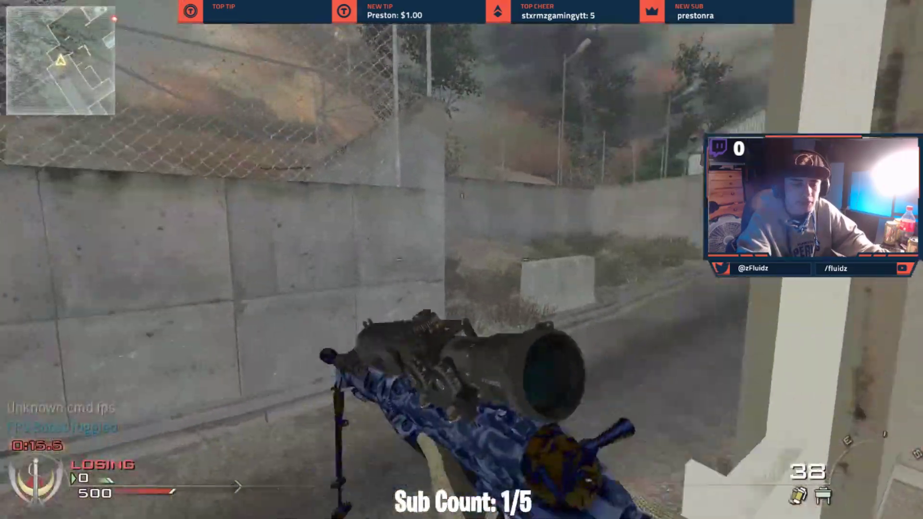
right_click(461, 260)
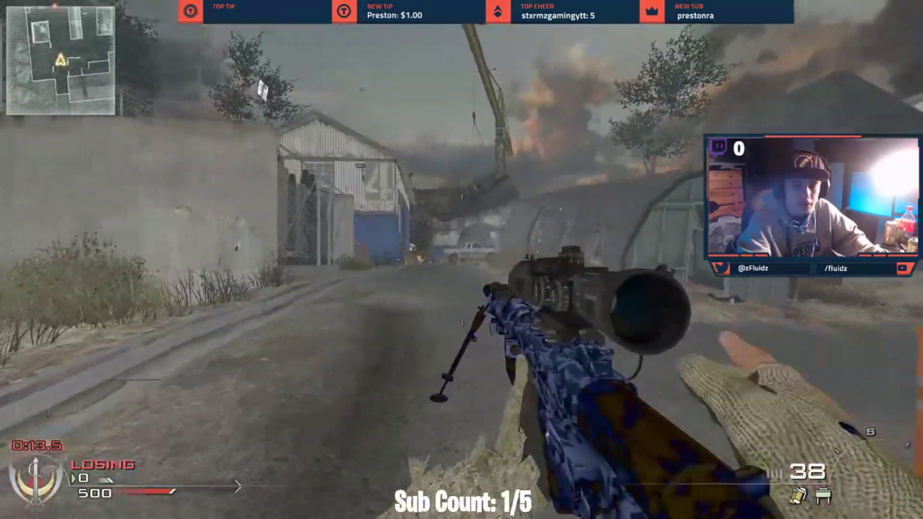
right_click(461, 260)
right_click(461, 260)
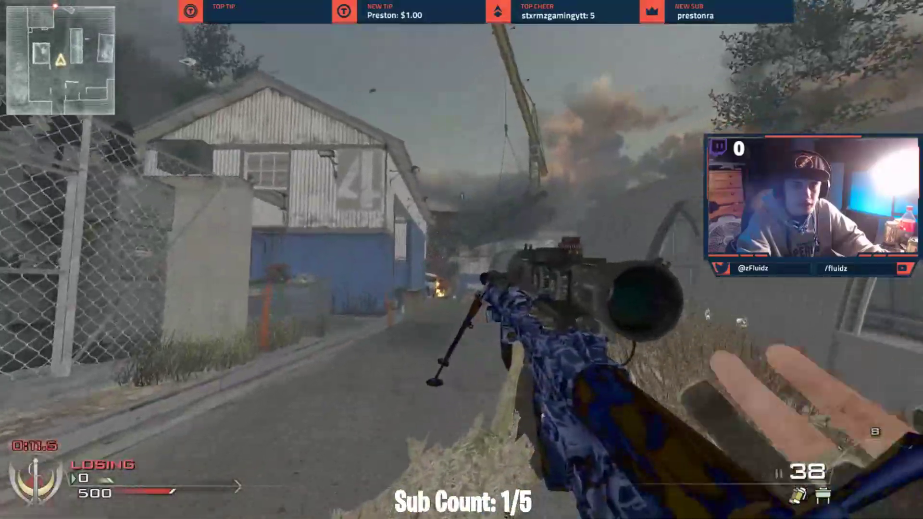
right_click(462, 260)
key(r)
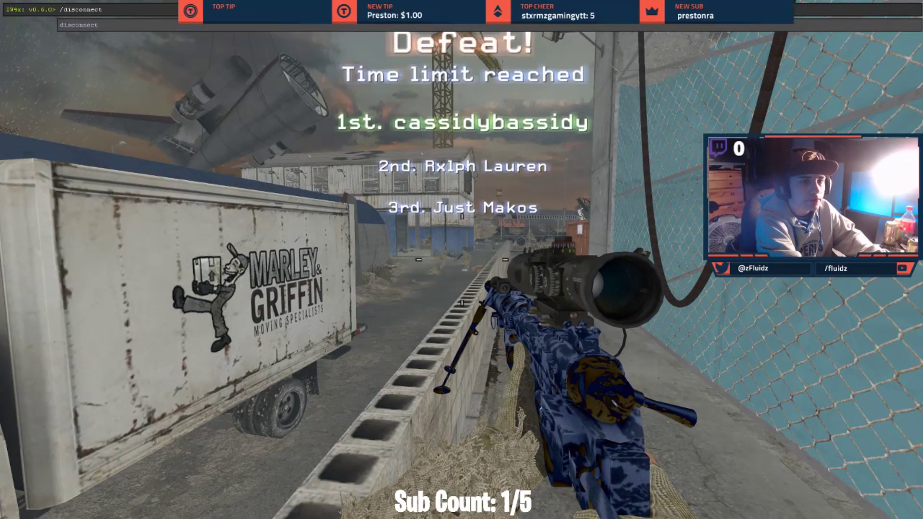
Leave the finished Scrapyard match with the /disconnect console command and join the [NBS] Rust Sniping [US] server.
key(Return)
double_click(234, 136)
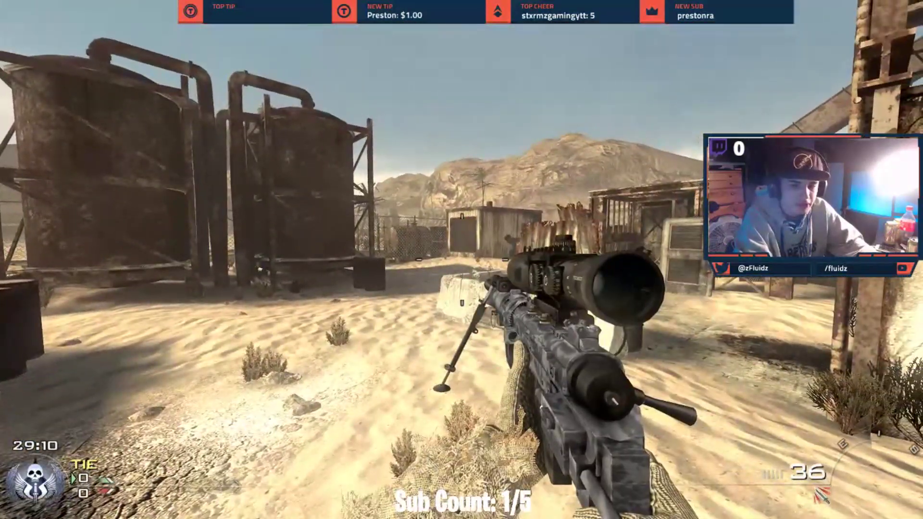
Walk around the Rust map with the Intervention, switching the FPS boost on and off.
key(w)
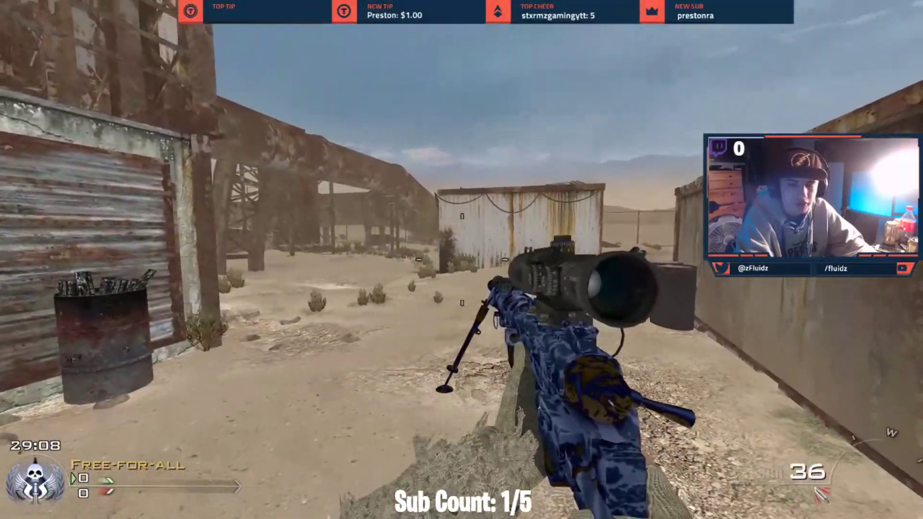
key(w)
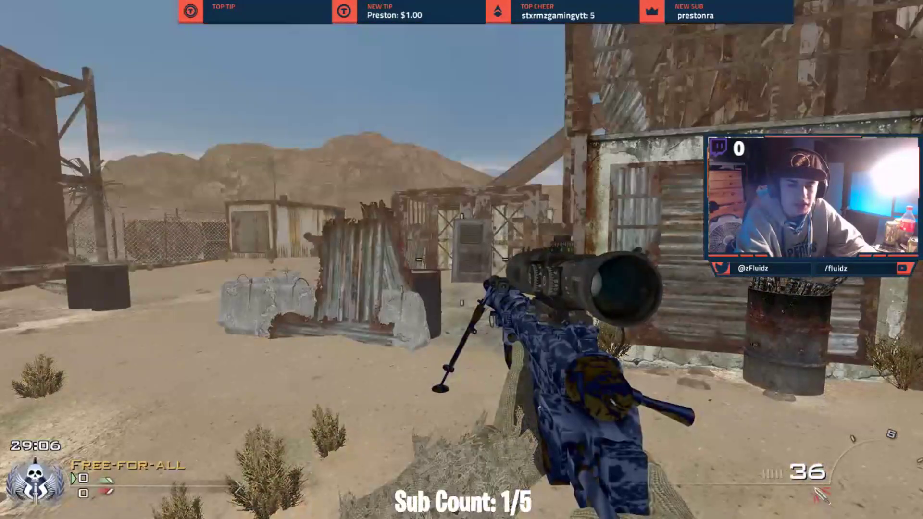
key(w)
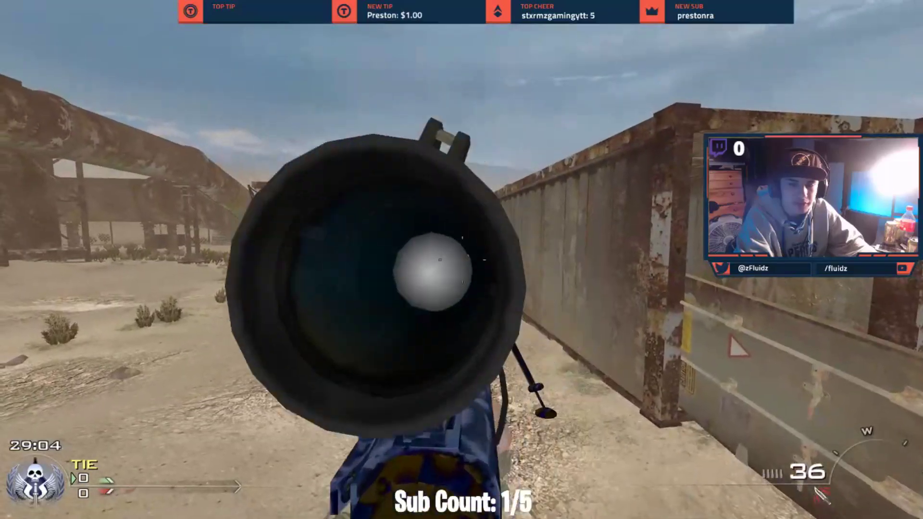
key(w)
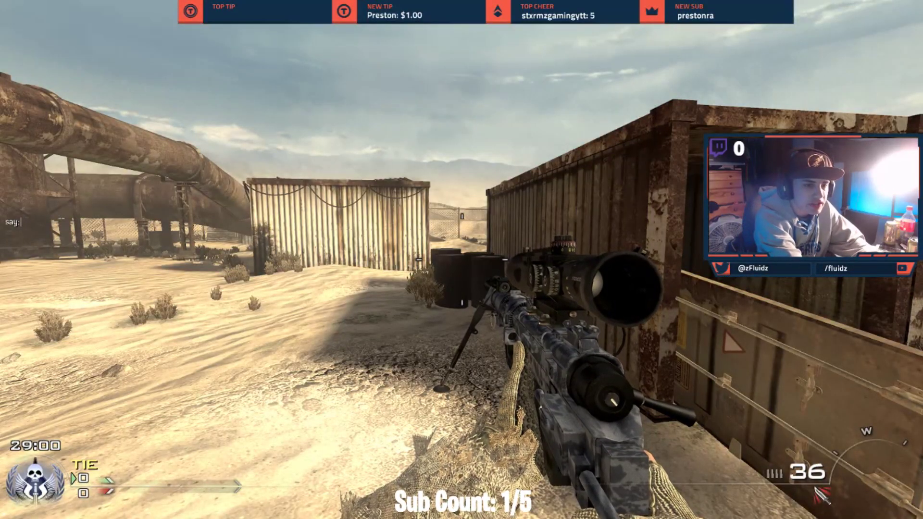
key(w)
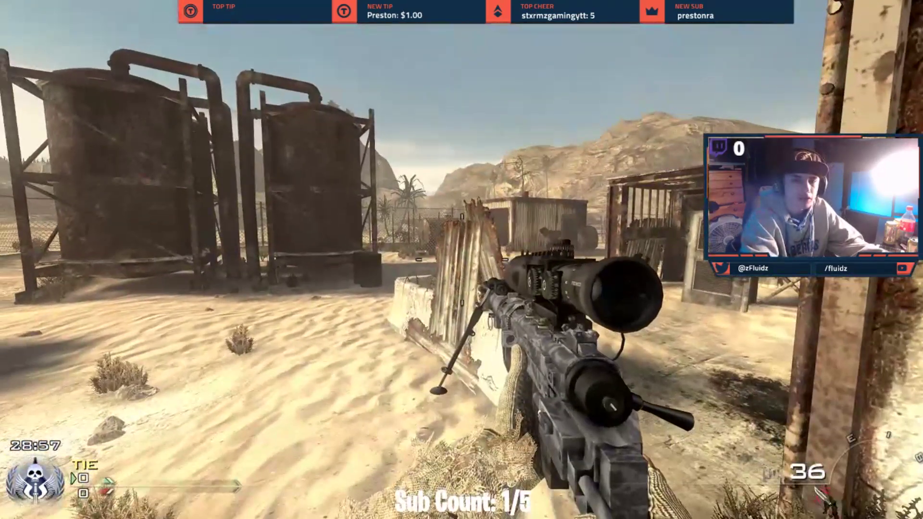
Look through the Movement, Actions, Look and Chat control settings and the Video options.
key(Escape)
click(299, 127)
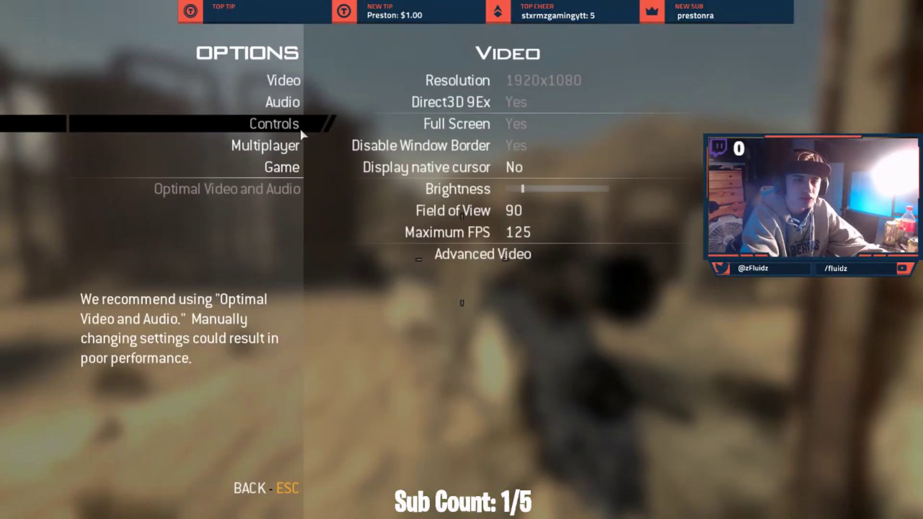
click(299, 127)
click(502, 83)
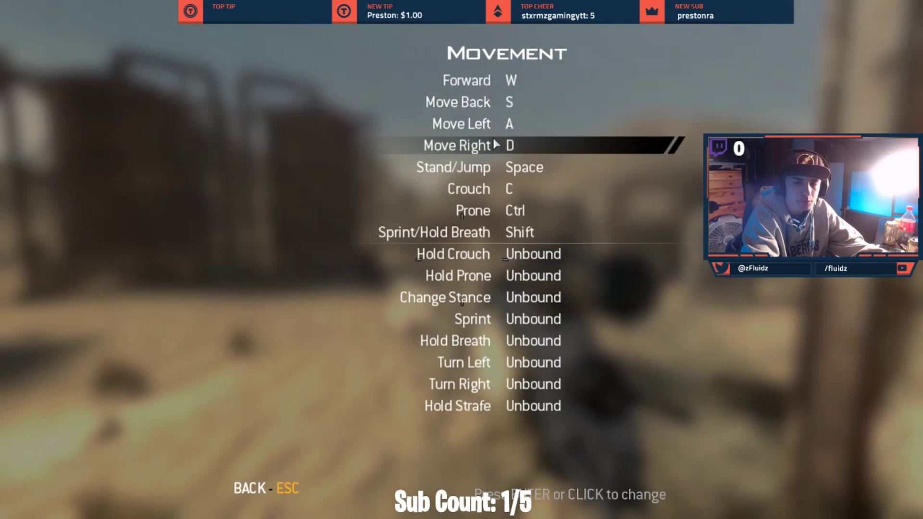
key(Escape)
click(484, 103)
key(Escape)
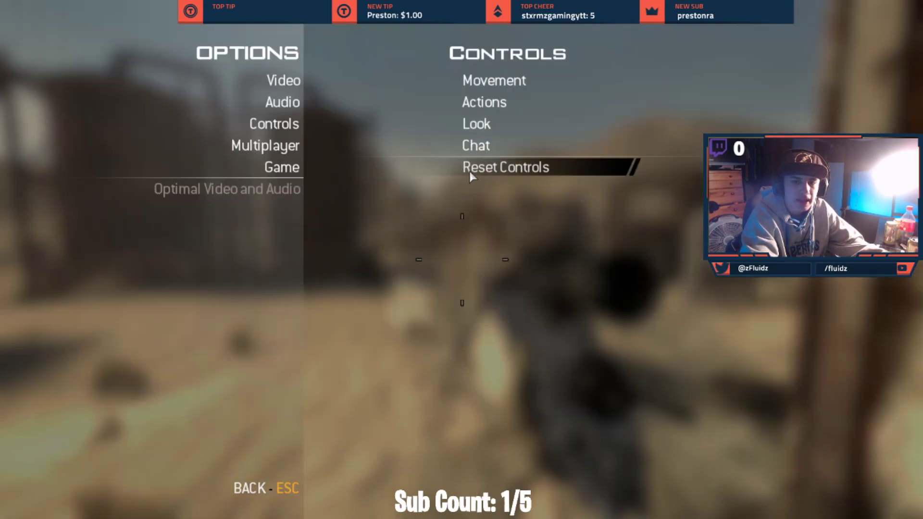
click(481, 124)
key(Escape)
click(490, 146)
key(Escape)
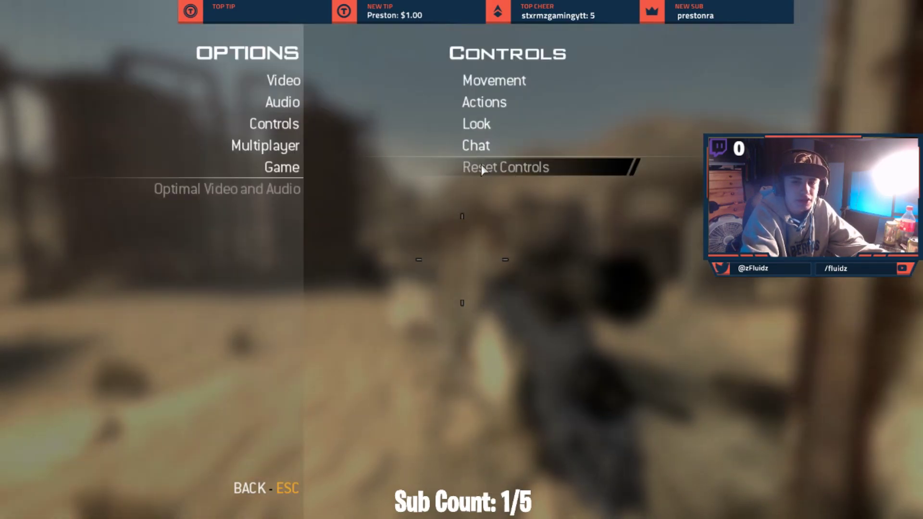
click(280, 82)
key(Escape)
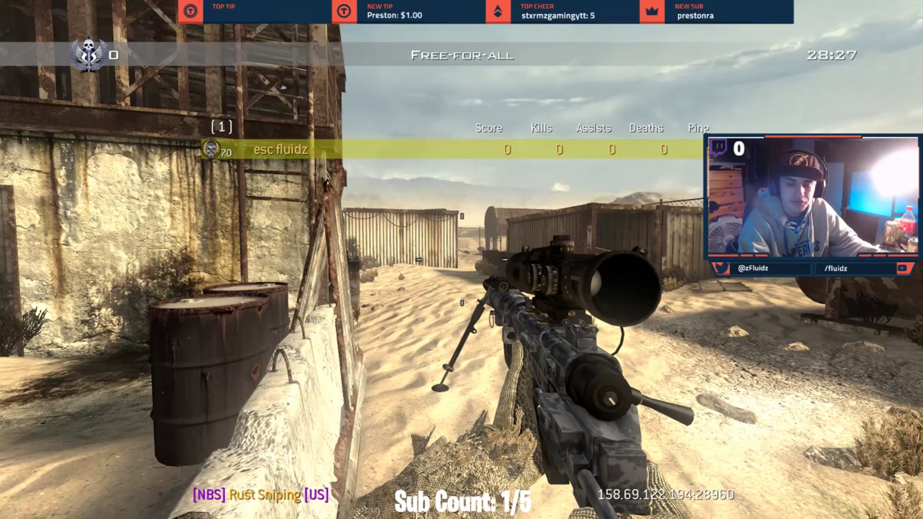
Check the scoreboard and leave the Rust Free-for-all game.
key(Tab)
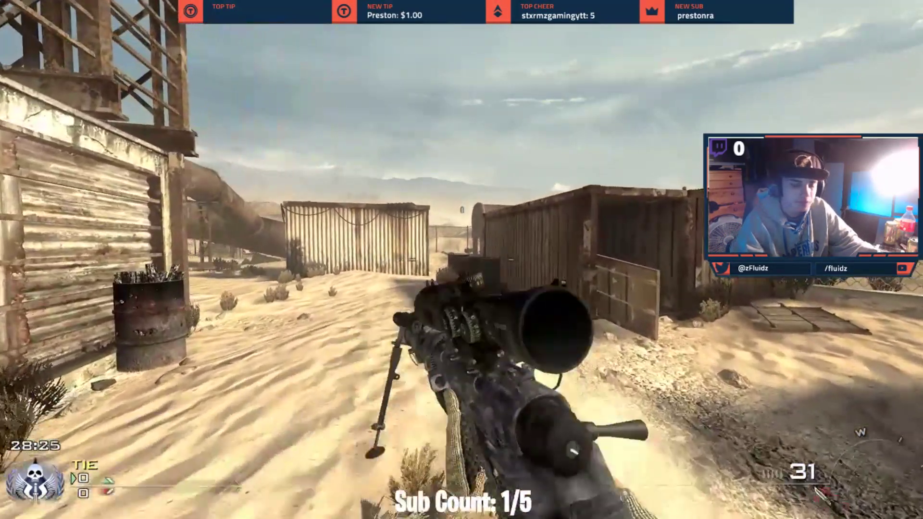
key(Escape)
key(Escape)
key(Escape)
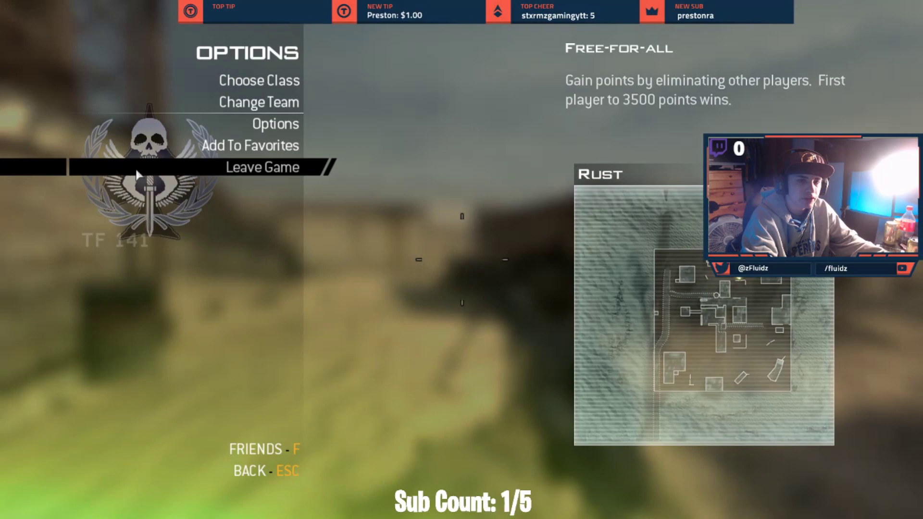
click(136, 168)
click(448, 225)
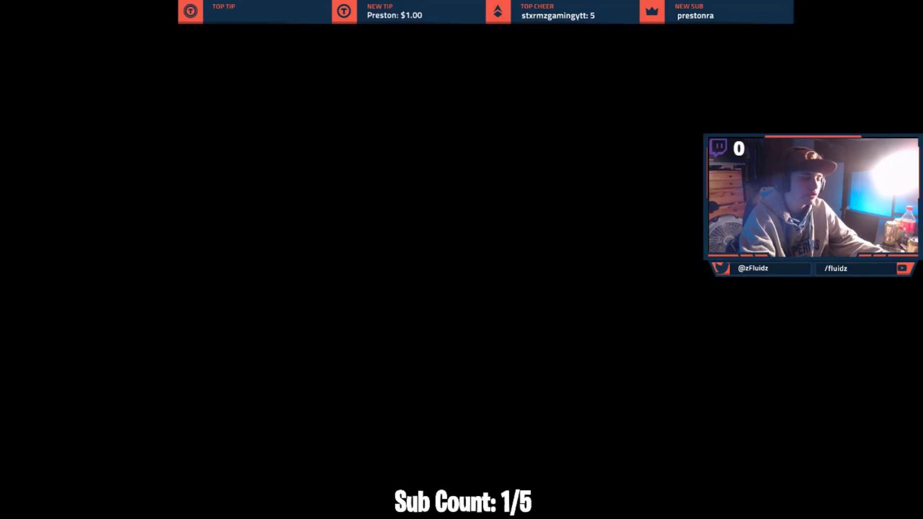